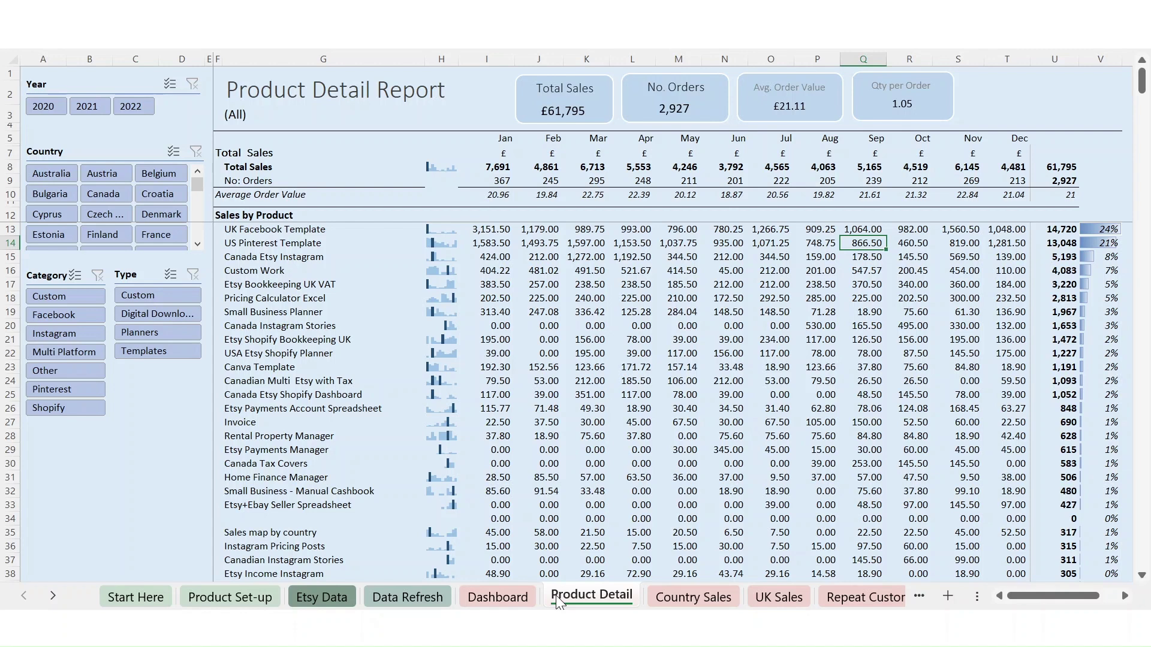
# Step: Look through the Country Sales and UK Sales report sheets
pyautogui.hotkey('ctrl', 'pagedown')
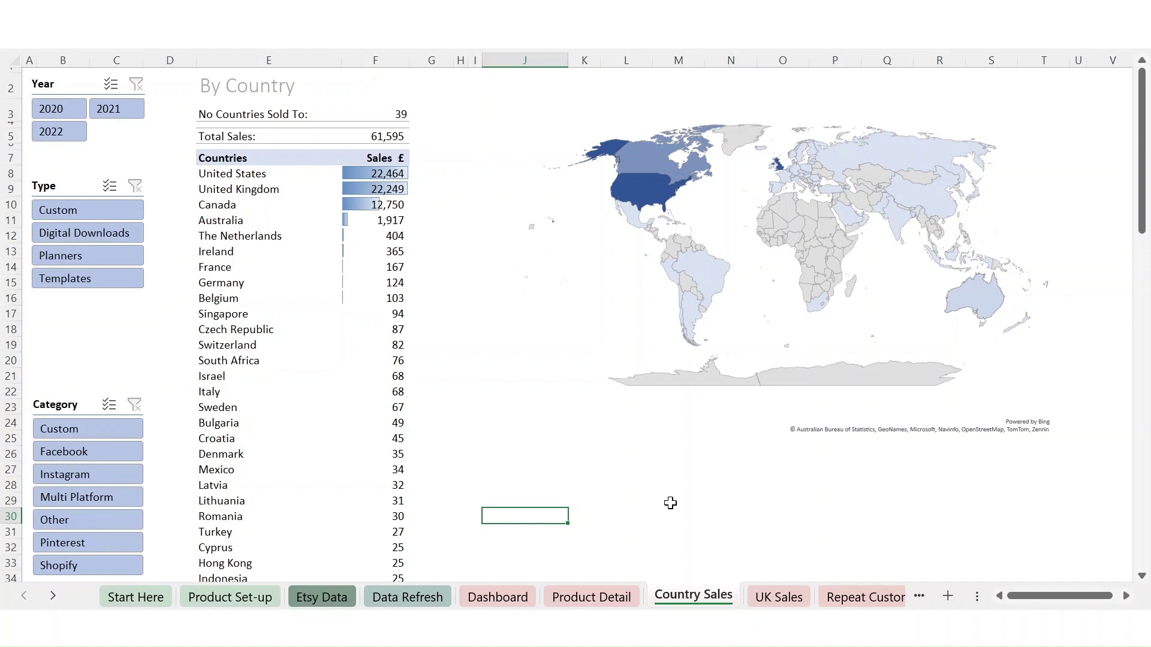
pyautogui.click(773, 596)
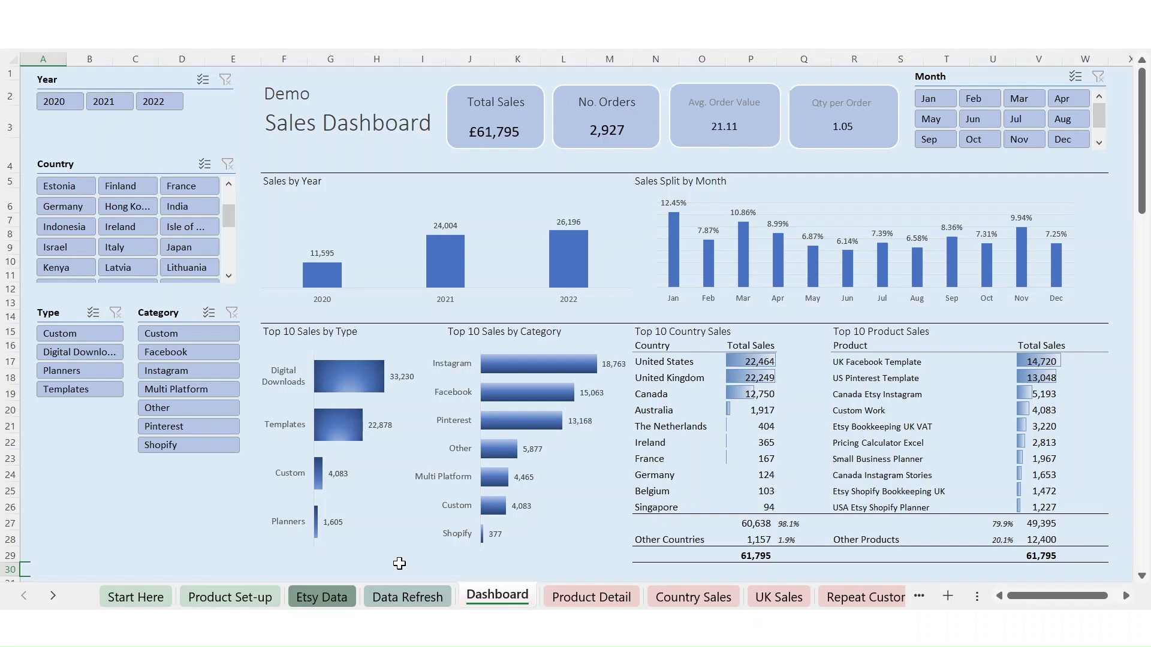
# Step: Select the whole Sale Date column on the Etsy Data sheet to inspect the pasted sales data
pyautogui.click(339, 597)
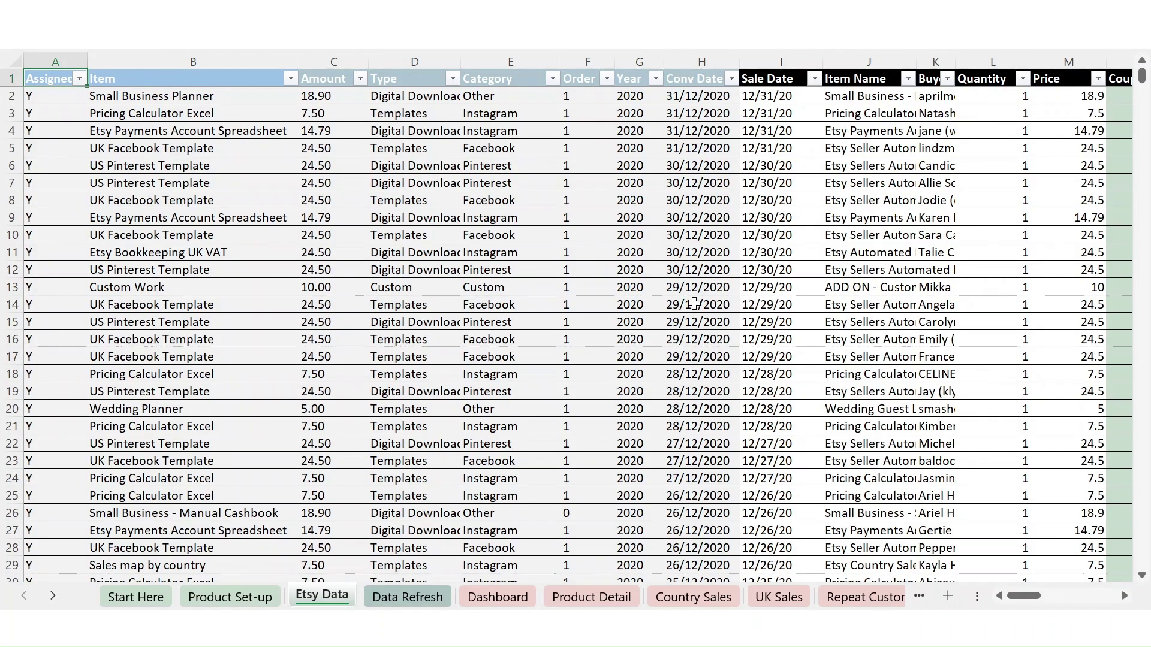
pyautogui.click(760, 217)
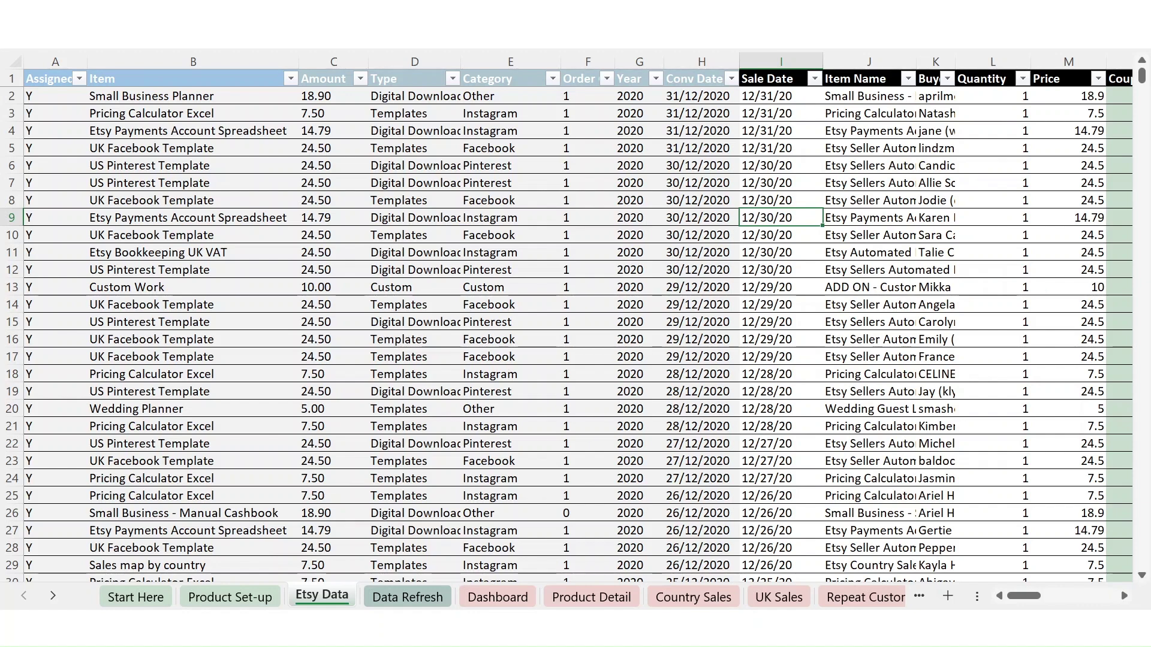
pyautogui.click(800, 61)
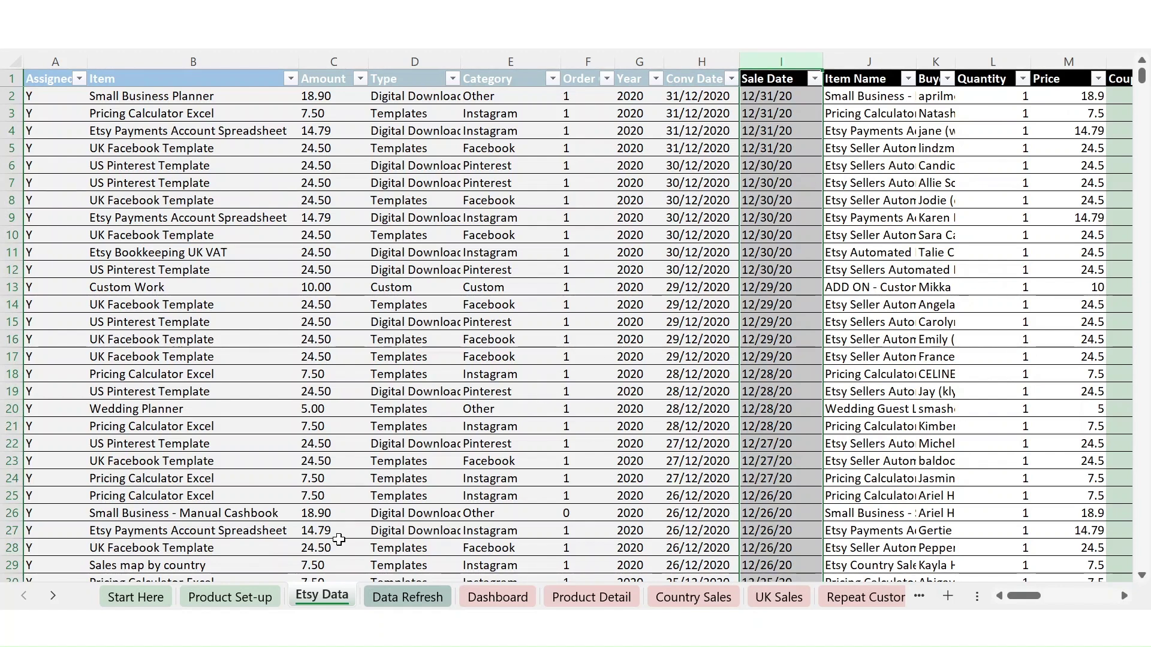
# Step: Review the Data Refresh, Product Set-up and Start Here sheets to see how products and groupings are configured
pyautogui.click(391, 595)
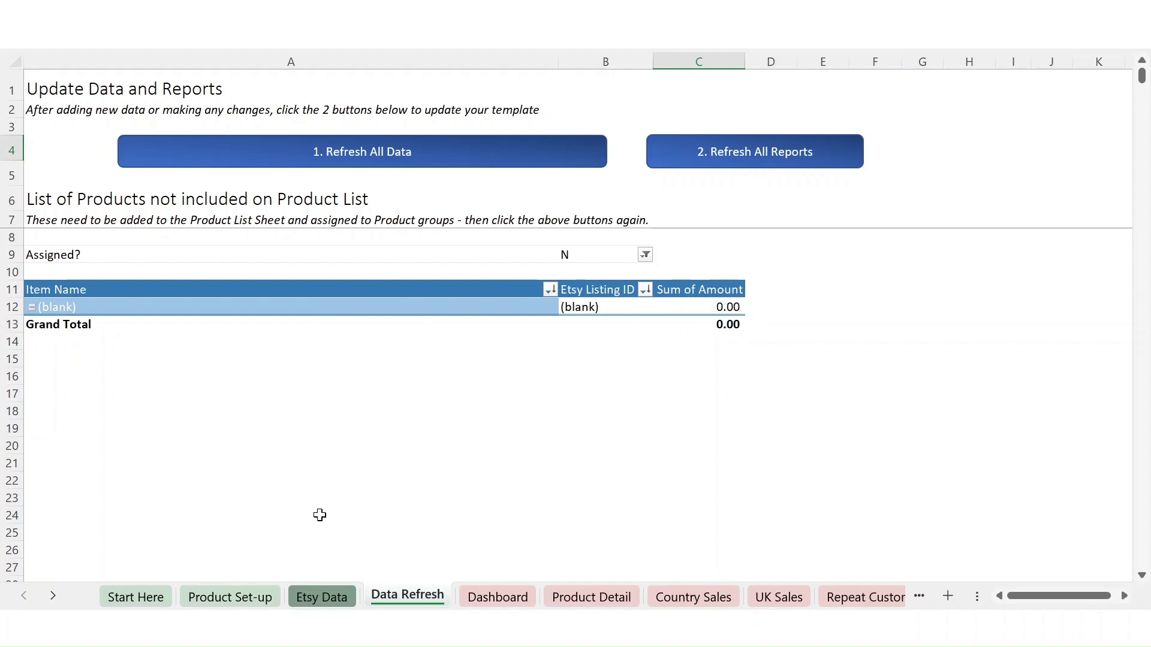
pyautogui.click(232, 597)
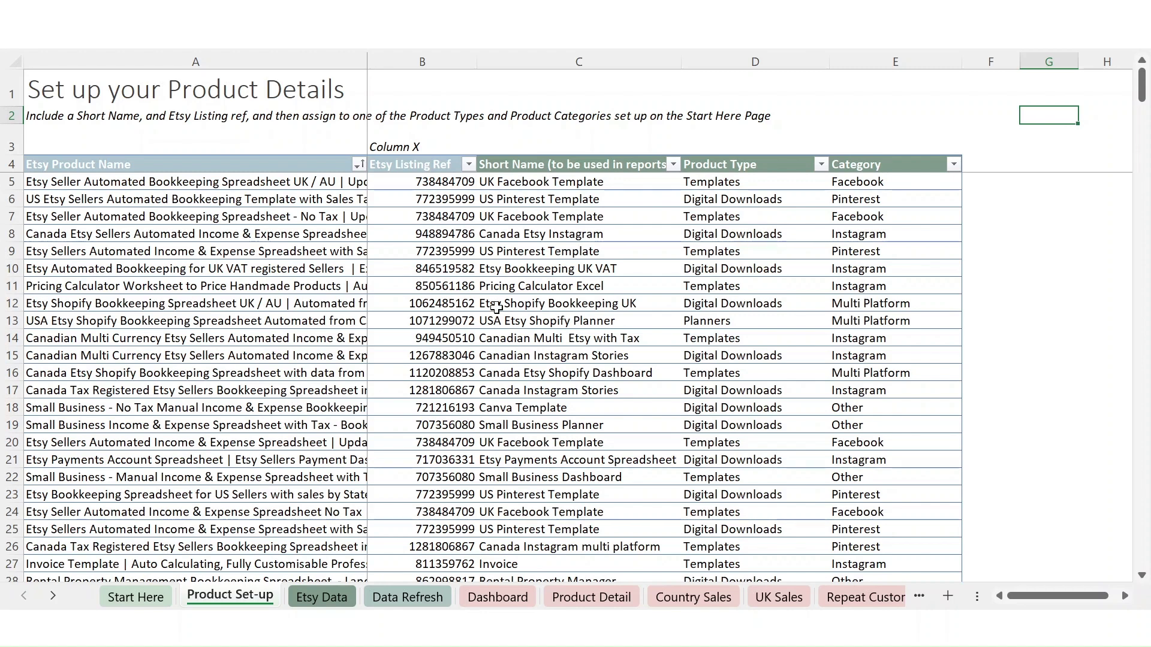
pyautogui.click(623, 237)
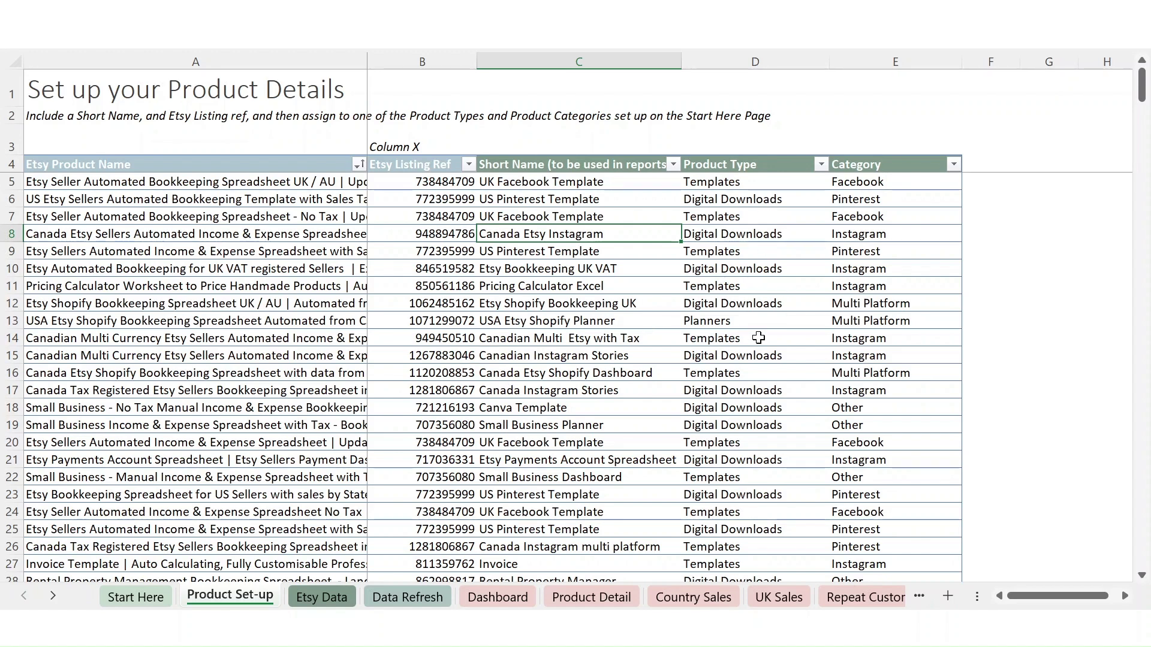
pyautogui.click(134, 597)
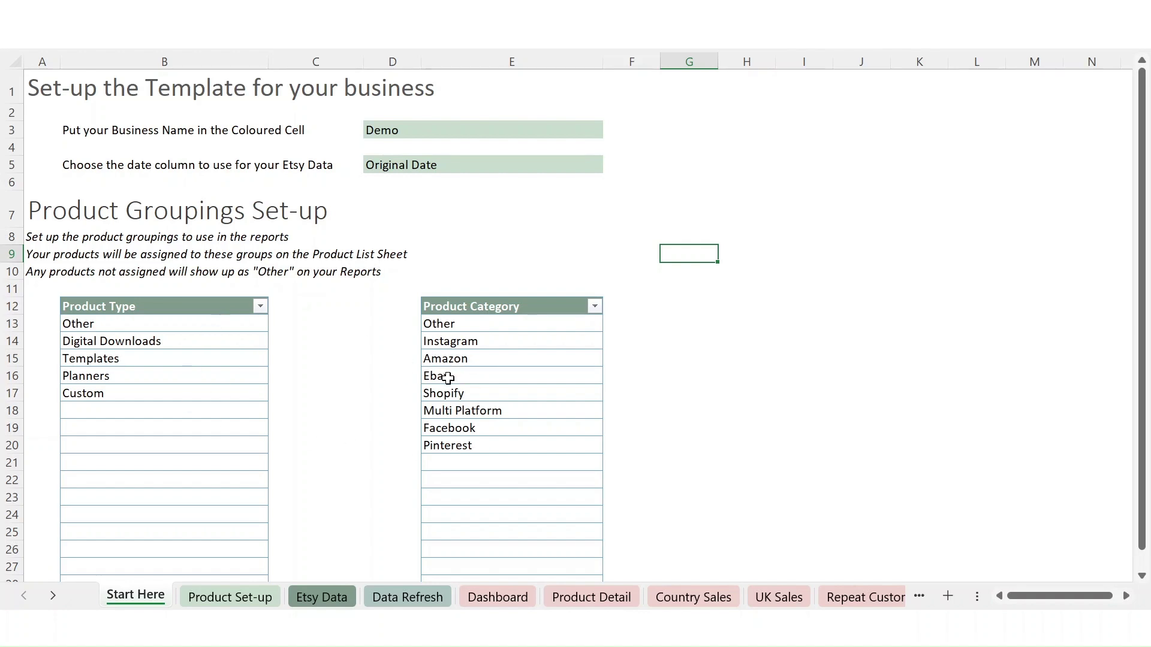
# Step: Examine the product name and Etsy listing reference of the US Pinterest Template in row 6 of the Product Set-up sheet
pyautogui.click(268, 599)
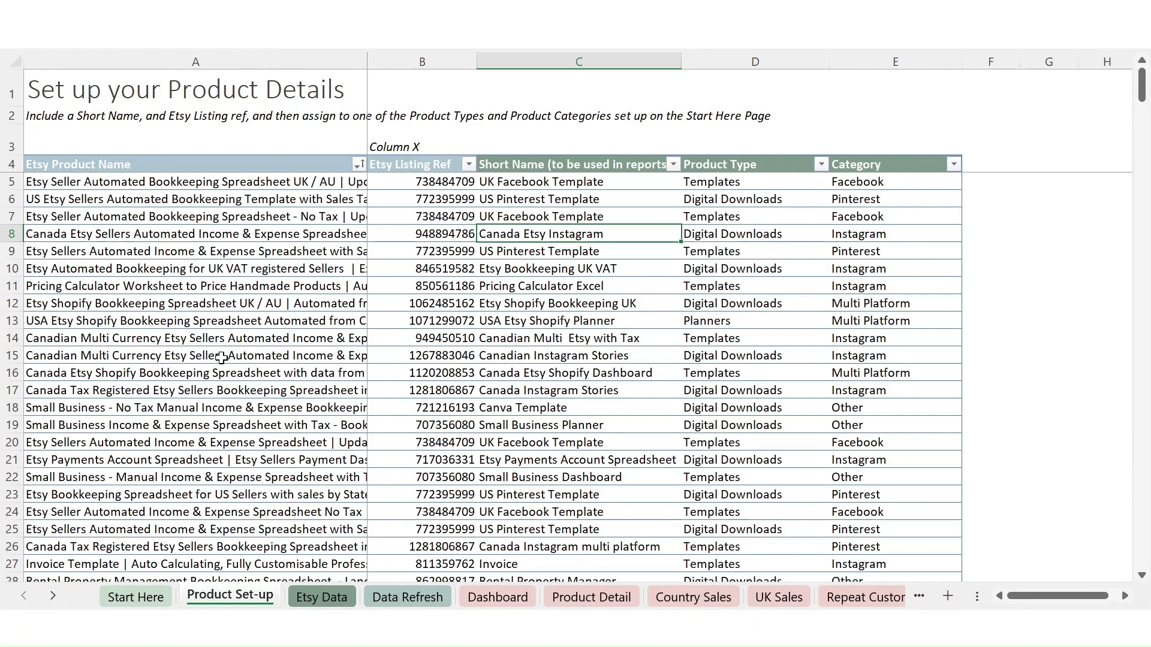
pyautogui.click(262, 200)
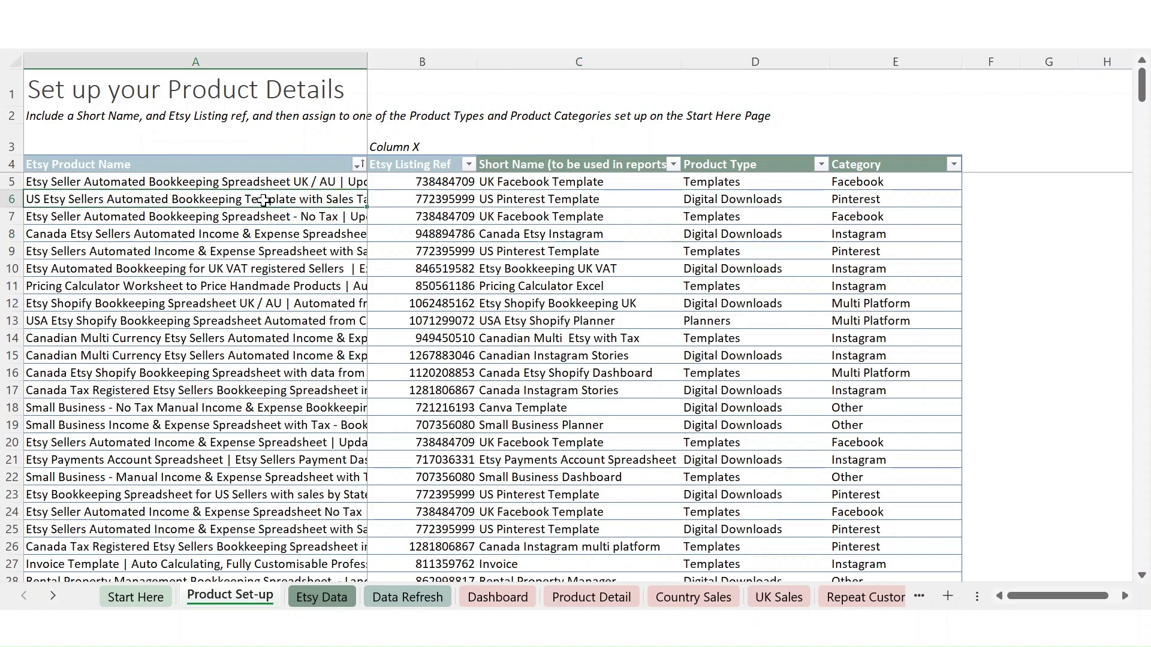
pyautogui.click(391, 198)
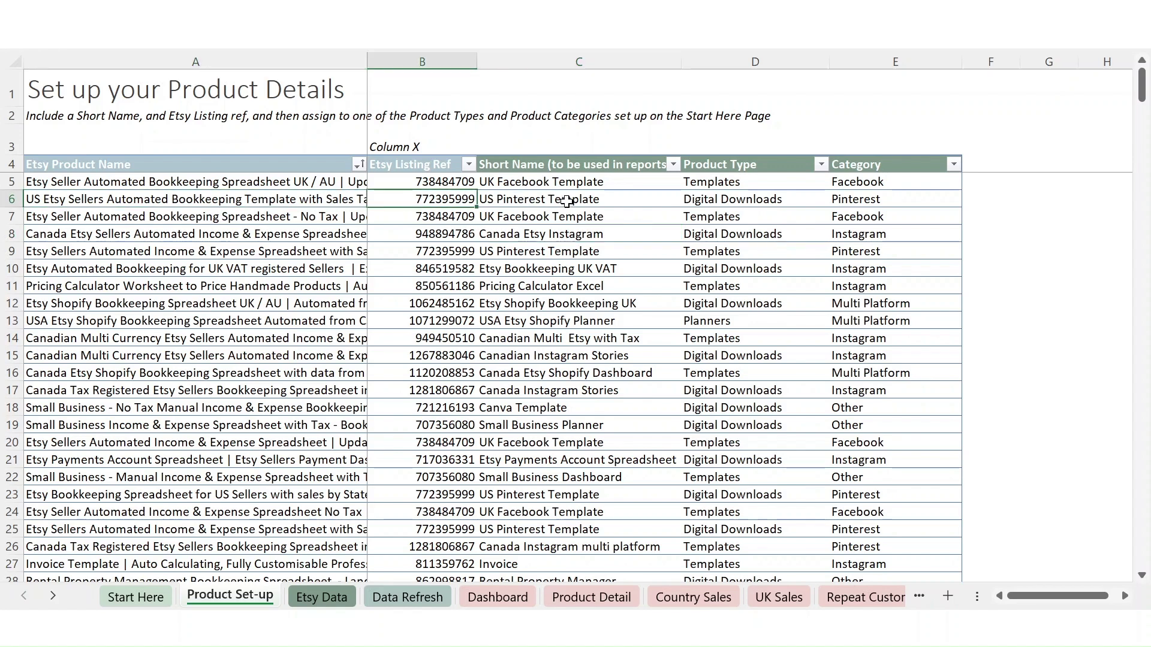
pyautogui.click(226, 200)
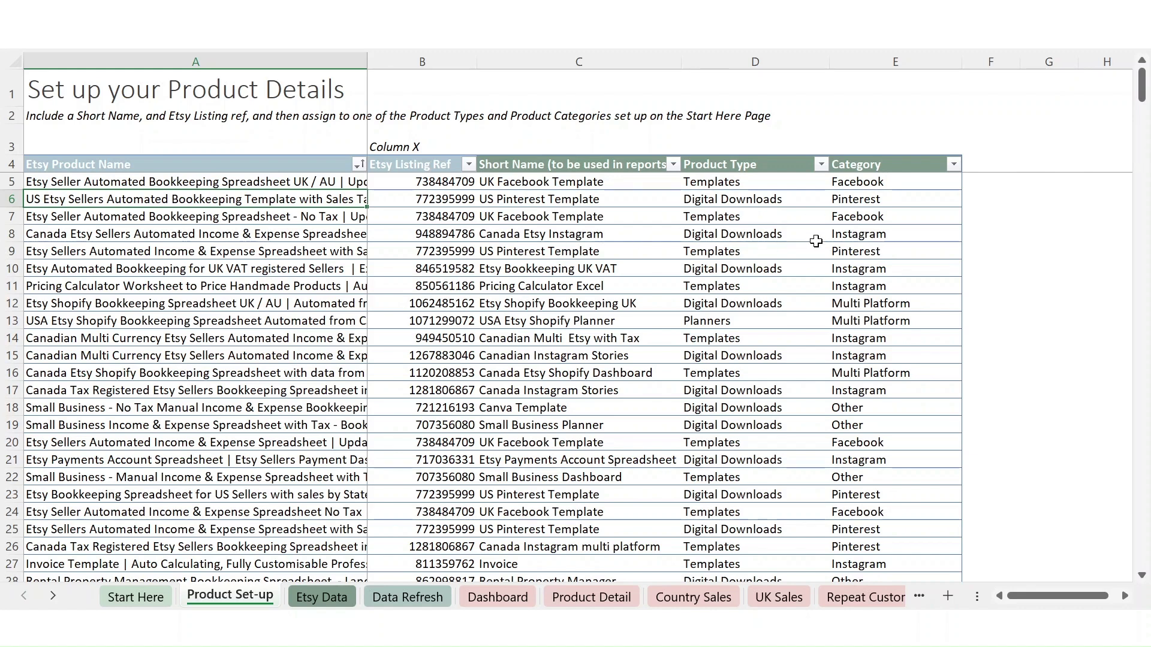
# Step: Assign the Canada Etsy Instagram product in row 8 to the Templates product type and the Multi Platform category
pyautogui.click(785, 234)
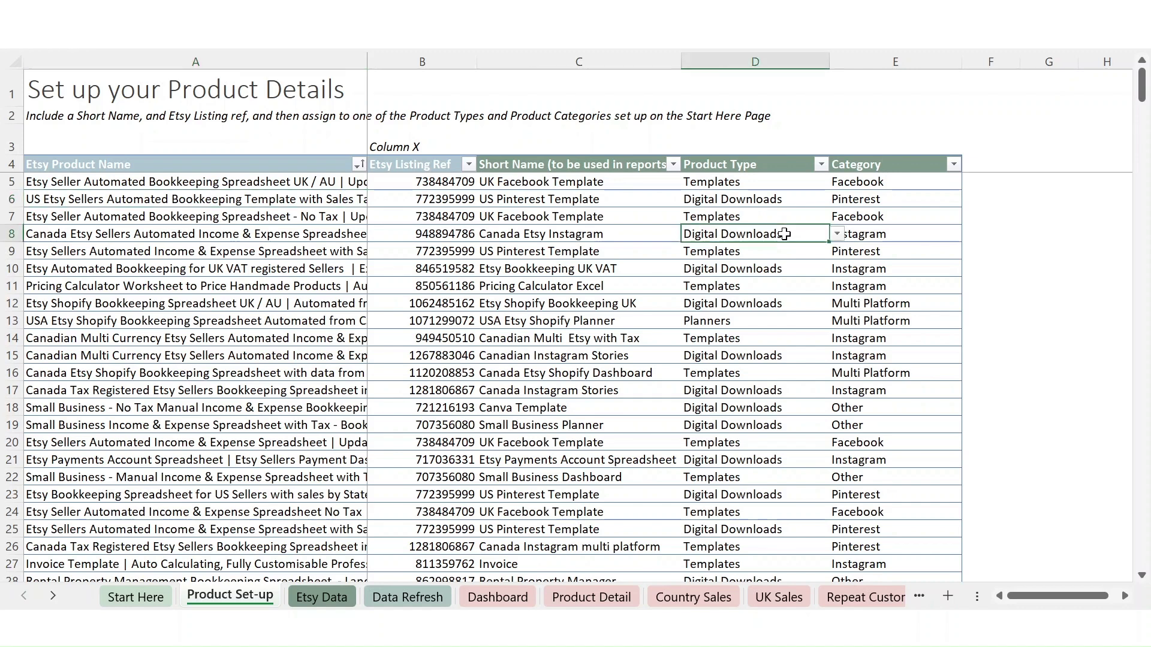
pyautogui.click(837, 234)
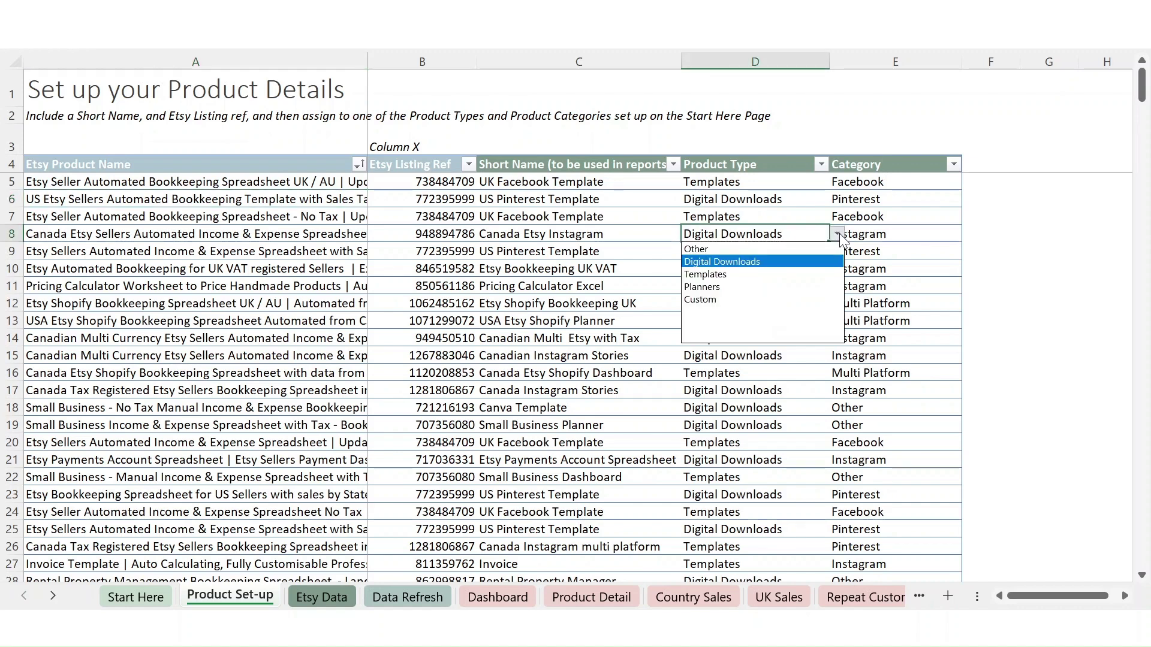
pyautogui.click(792, 275)
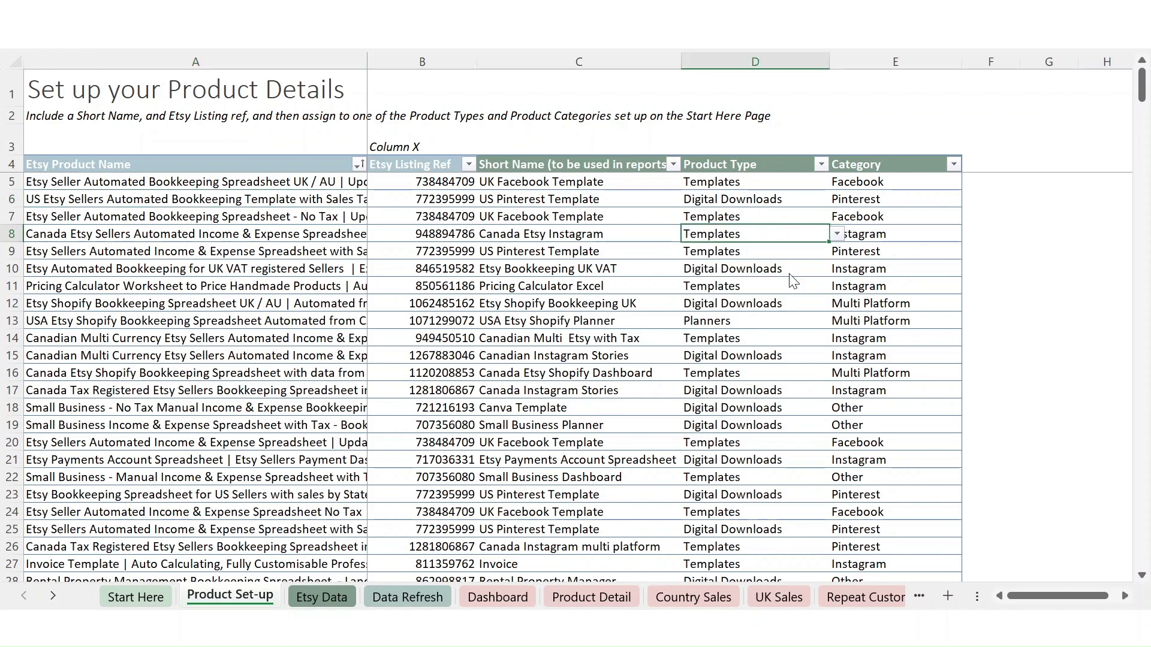
pyautogui.click(885, 233)
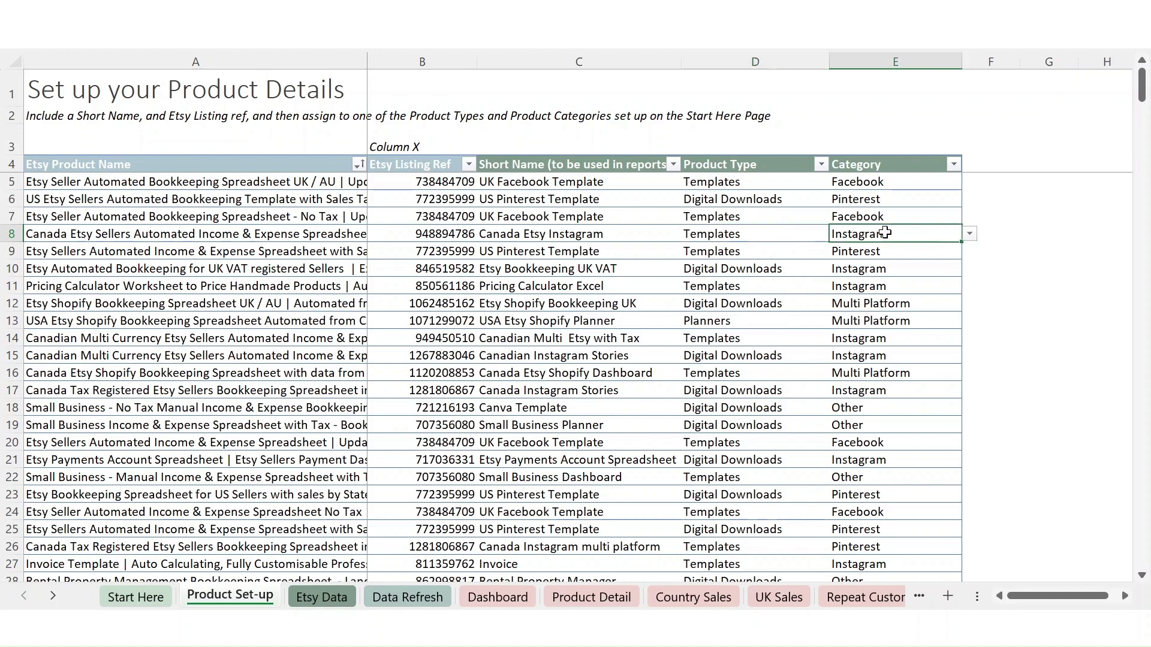
pyautogui.click(969, 234)
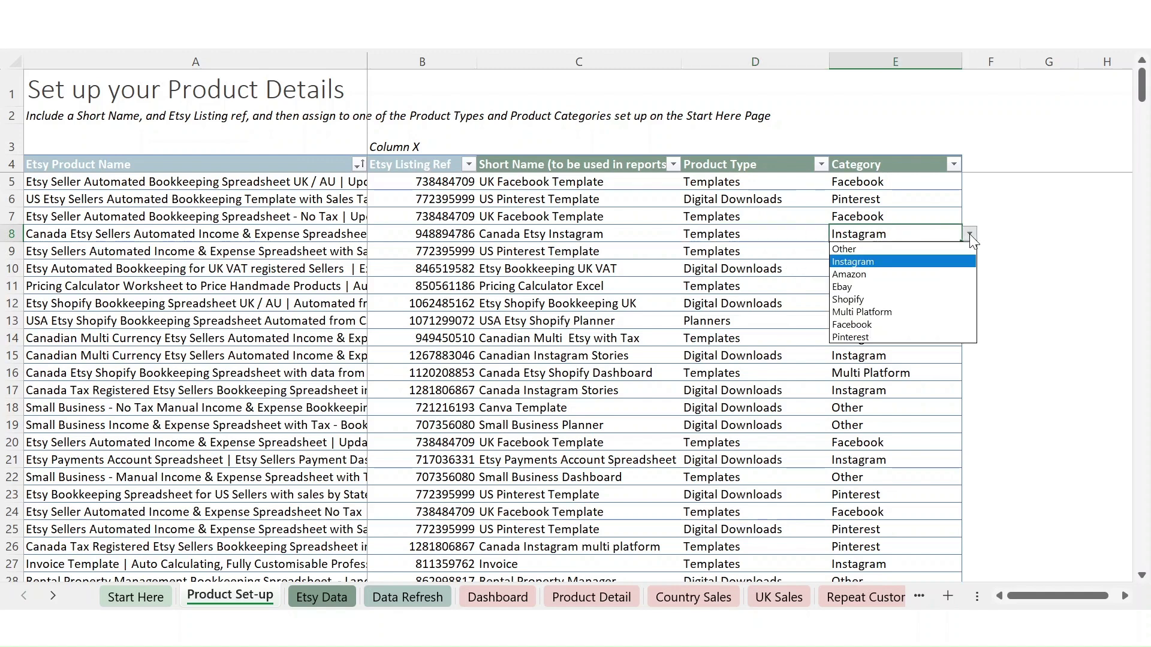
pyautogui.click(907, 313)
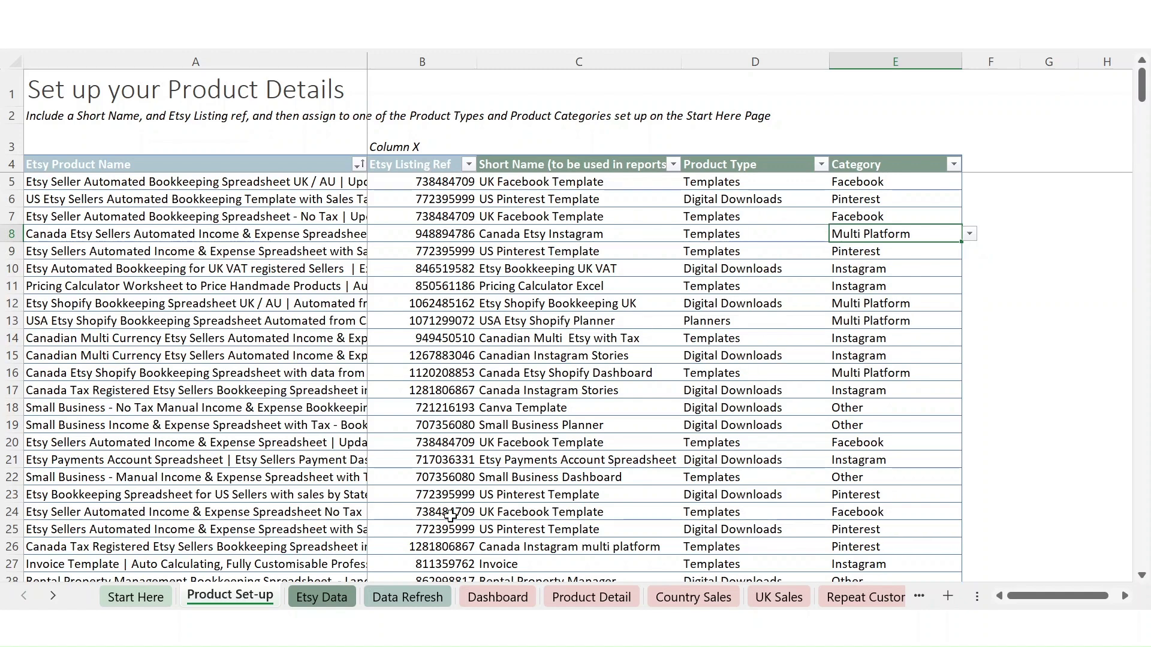
# Step: Refresh all data and then all reports from the Data Refresh sheet
pyautogui.click(407, 597)
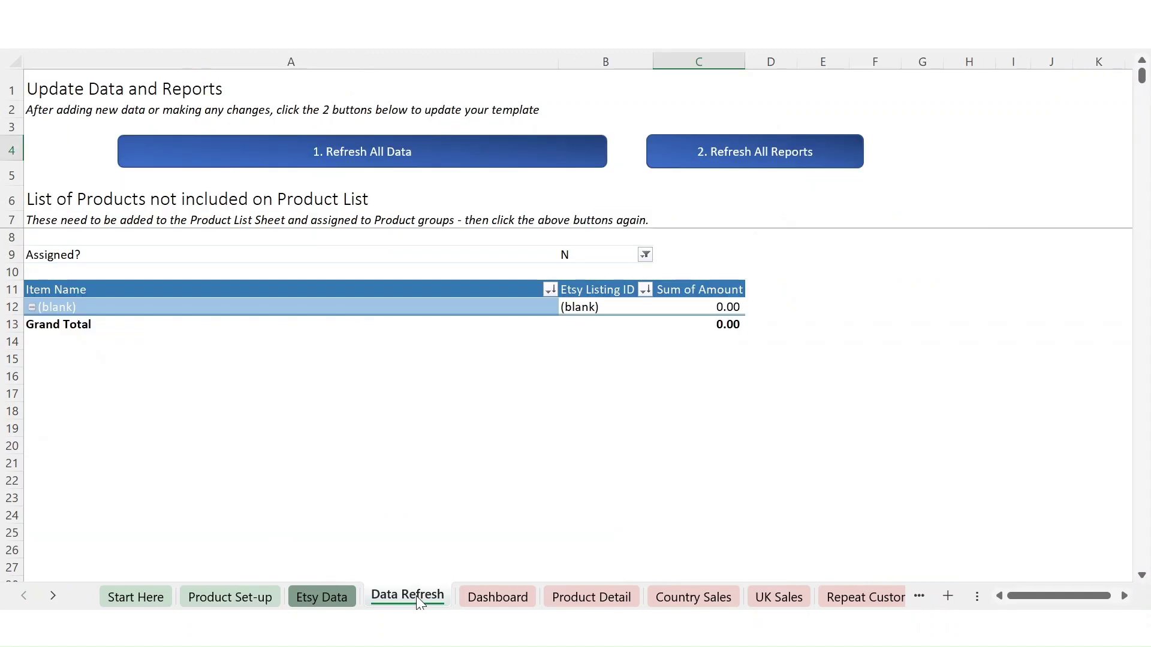
pyautogui.click(407, 150)
pyautogui.click(786, 157)
# Step: View the Dashboard sales filtered to the year 2022, then clear the year filter
pyautogui.click(497, 597)
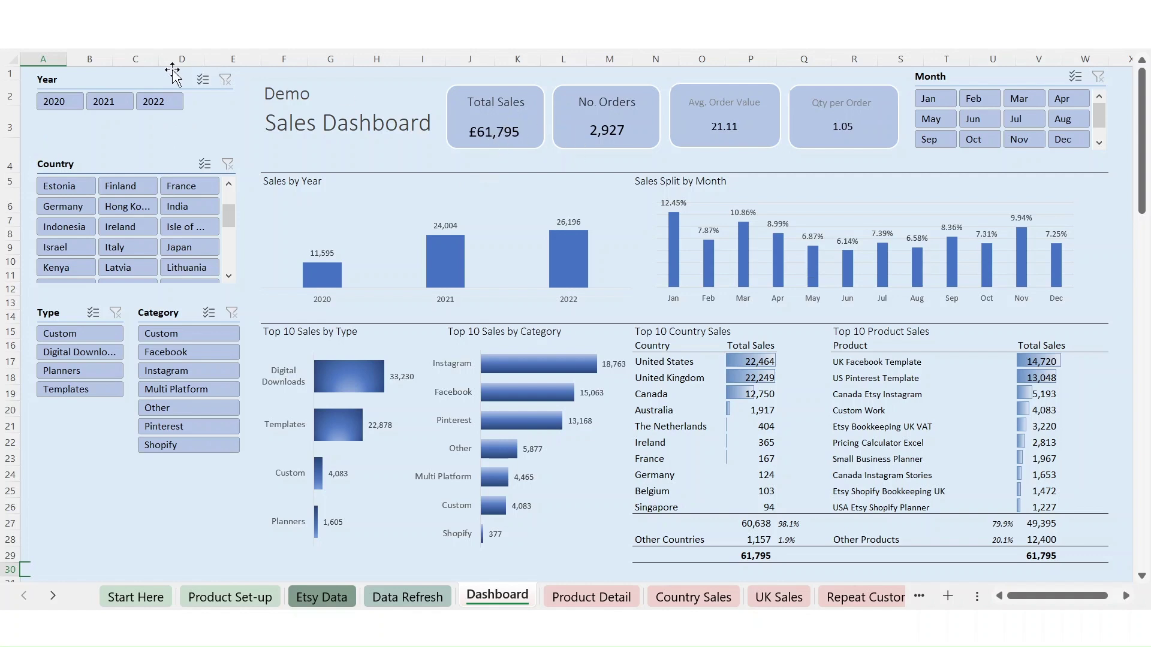
pyautogui.click(159, 103)
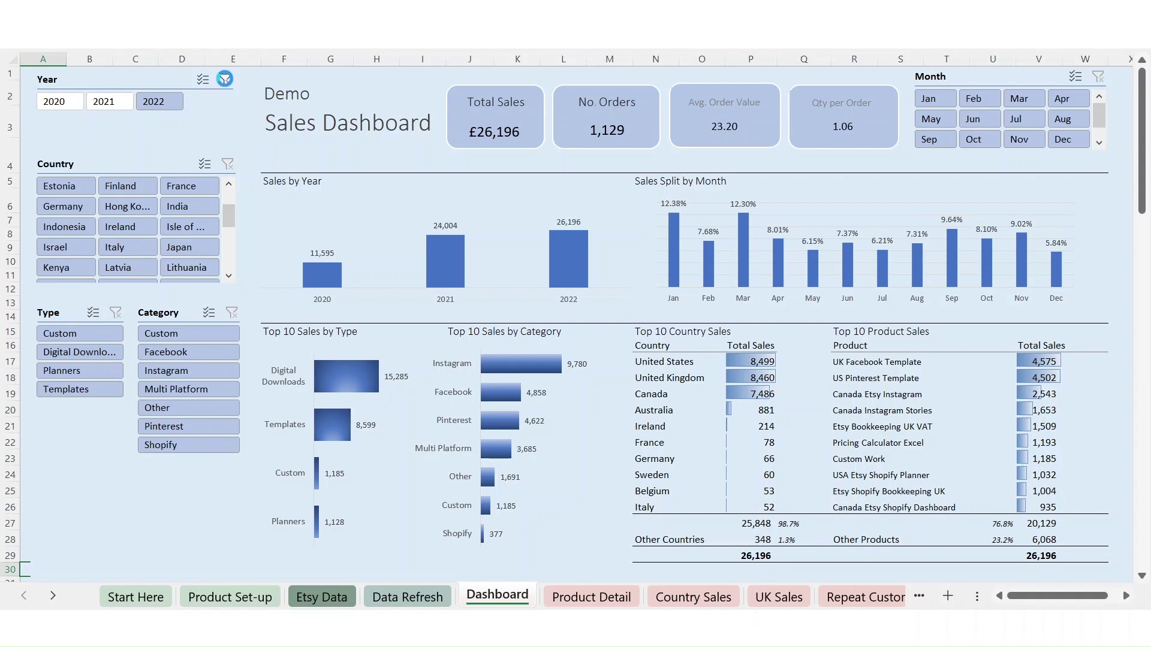
pyautogui.click(225, 78)
# Step: View the Dashboard sales for the United States only, then clear the country filter
pyautogui.scroll(-3, 227, 263)
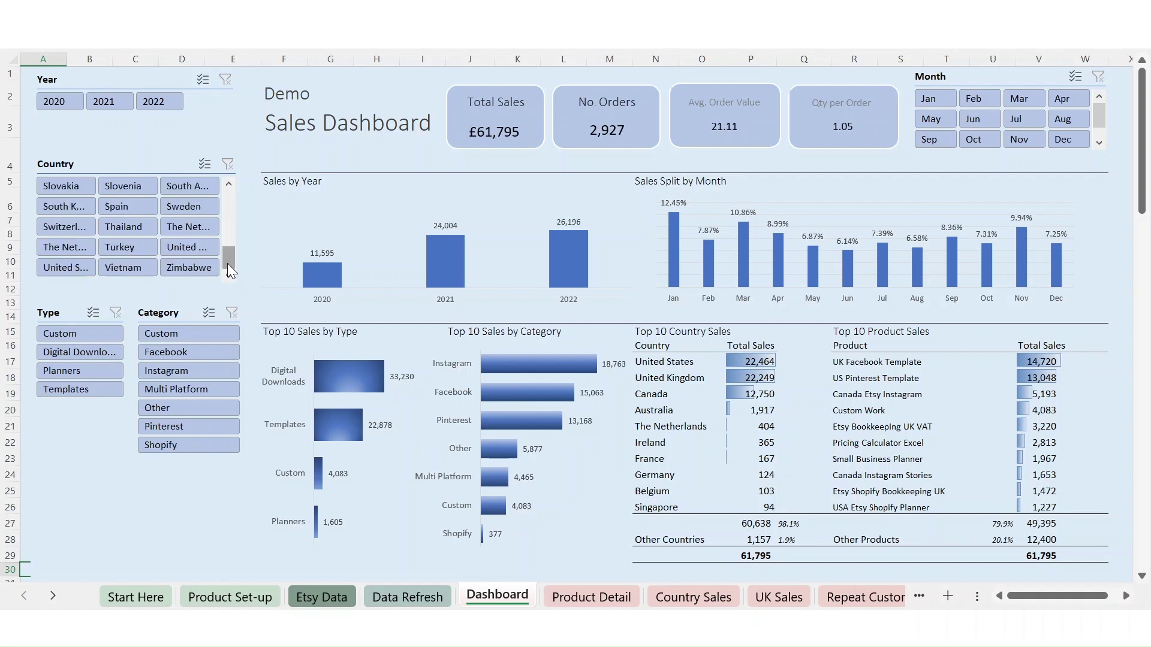
pyautogui.click(71, 268)
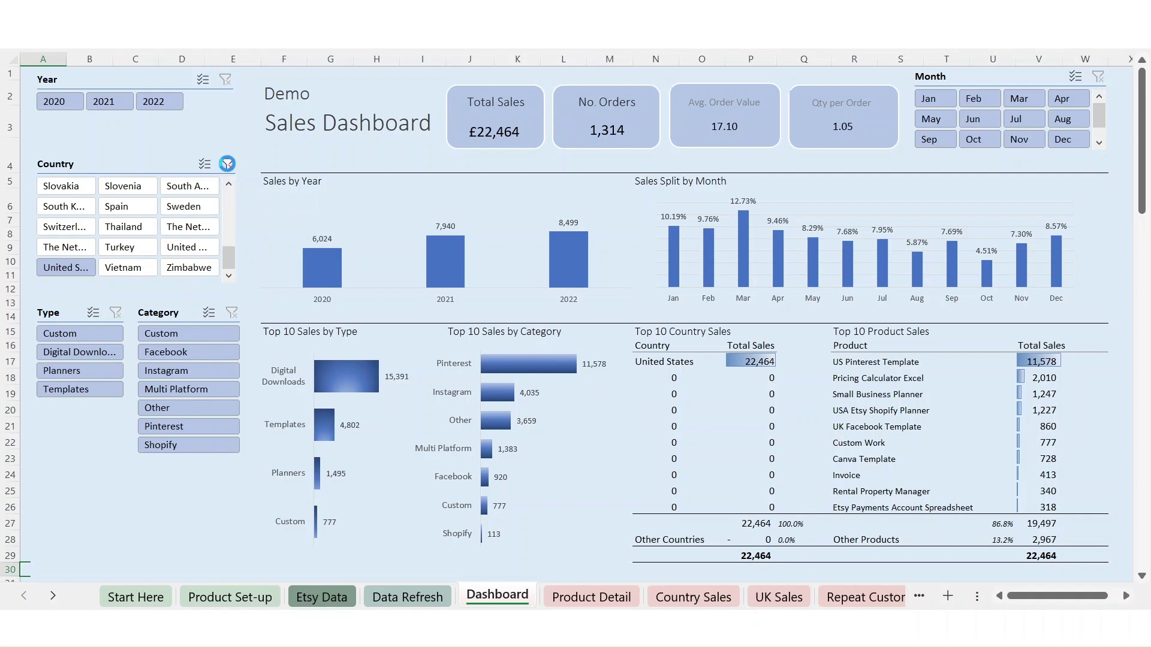
pyautogui.click(227, 163)
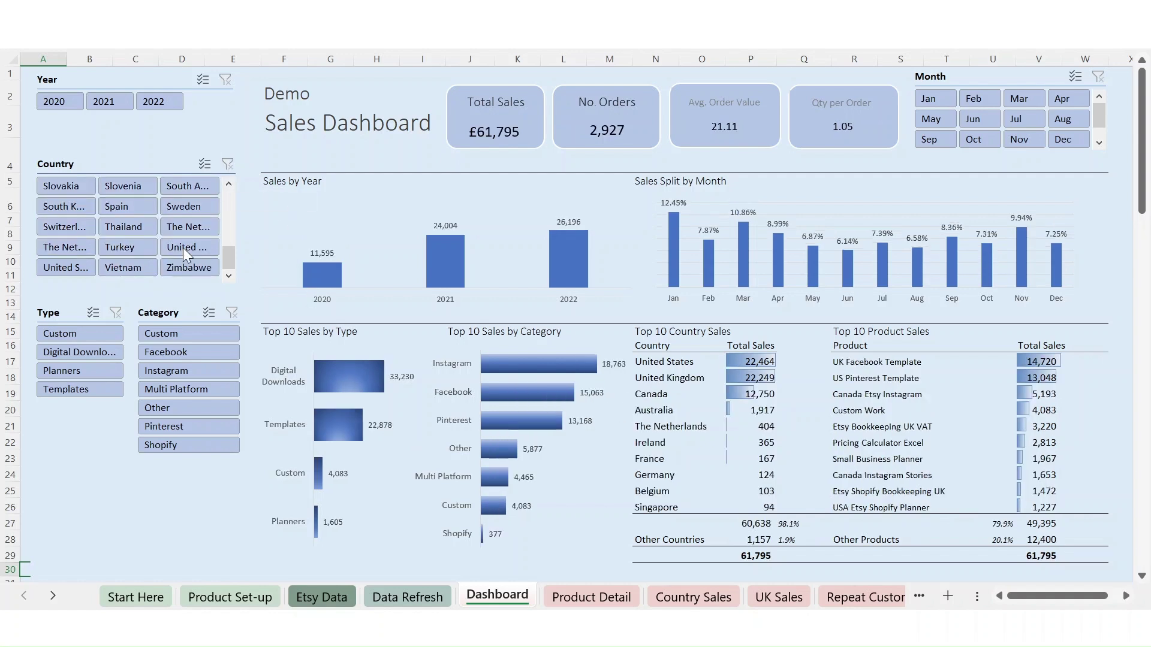
# Step: View the Dashboard for Digital Downloads sold to Canada, then clear the type and country filters
pyautogui.click(100, 353)
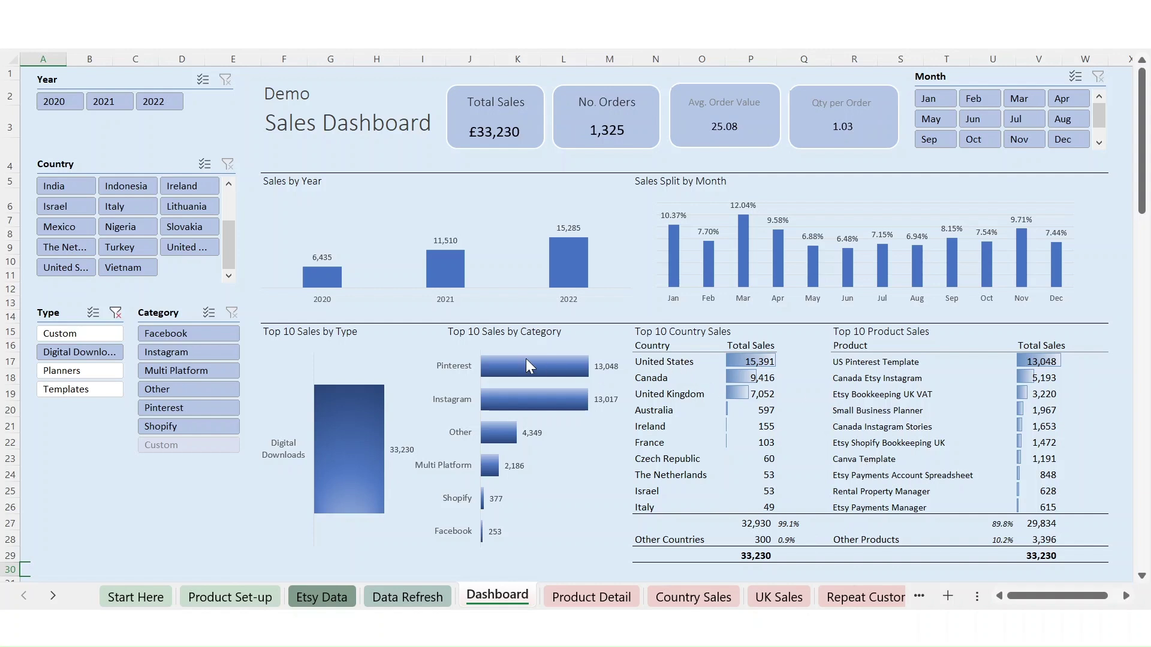
pyautogui.scroll(3, 227, 202)
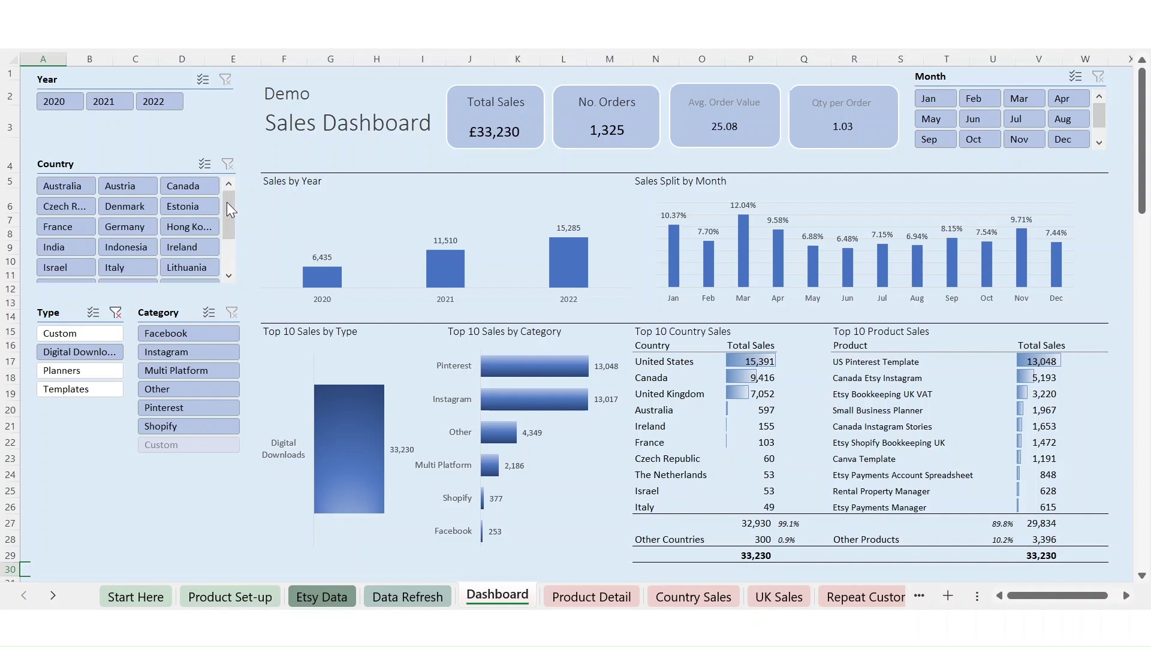
pyautogui.click(191, 185)
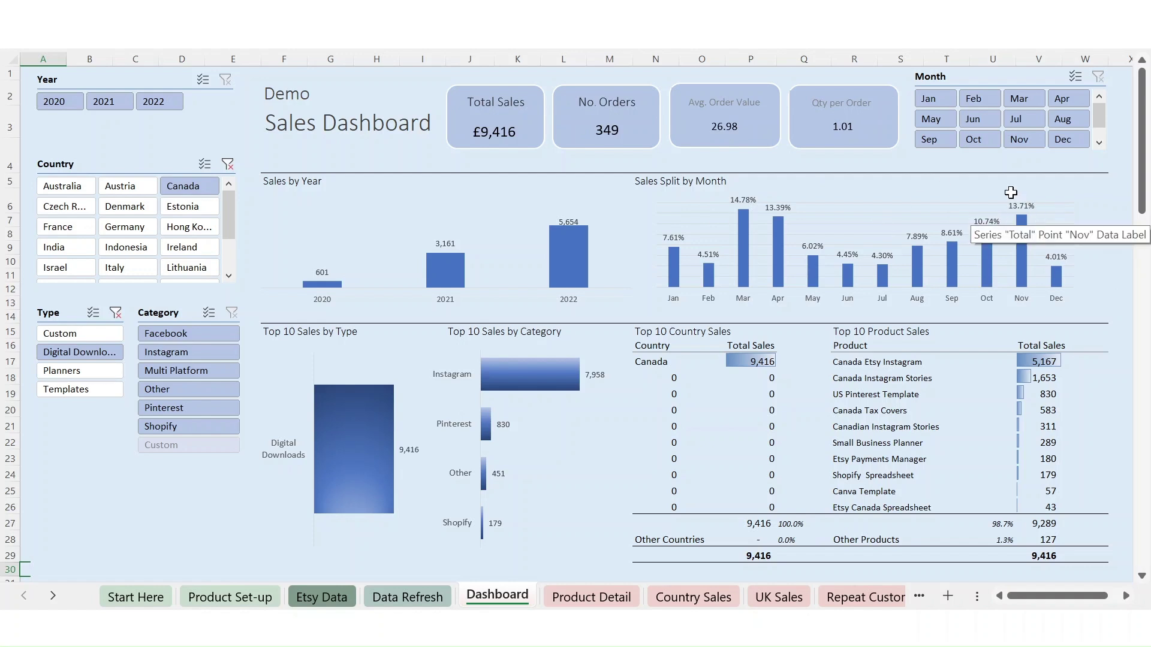
pyautogui.click(116, 312)
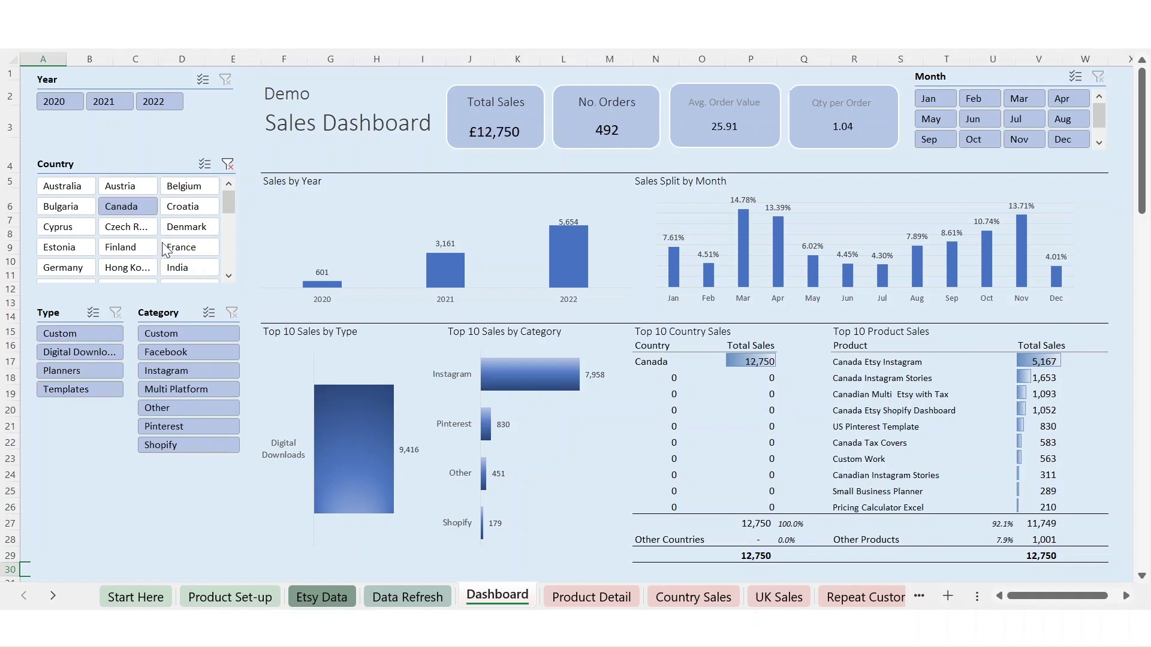
pyautogui.click(228, 165)
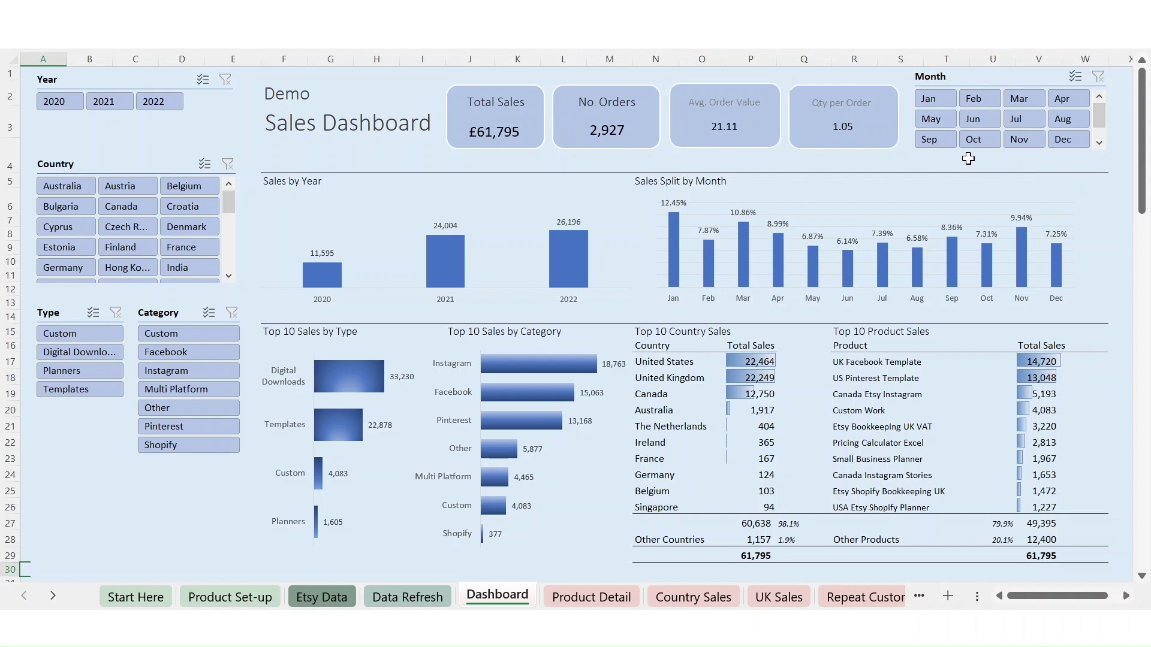
# Step: View the Dashboard sales for October only, then clear the month filter
pyautogui.click(983, 140)
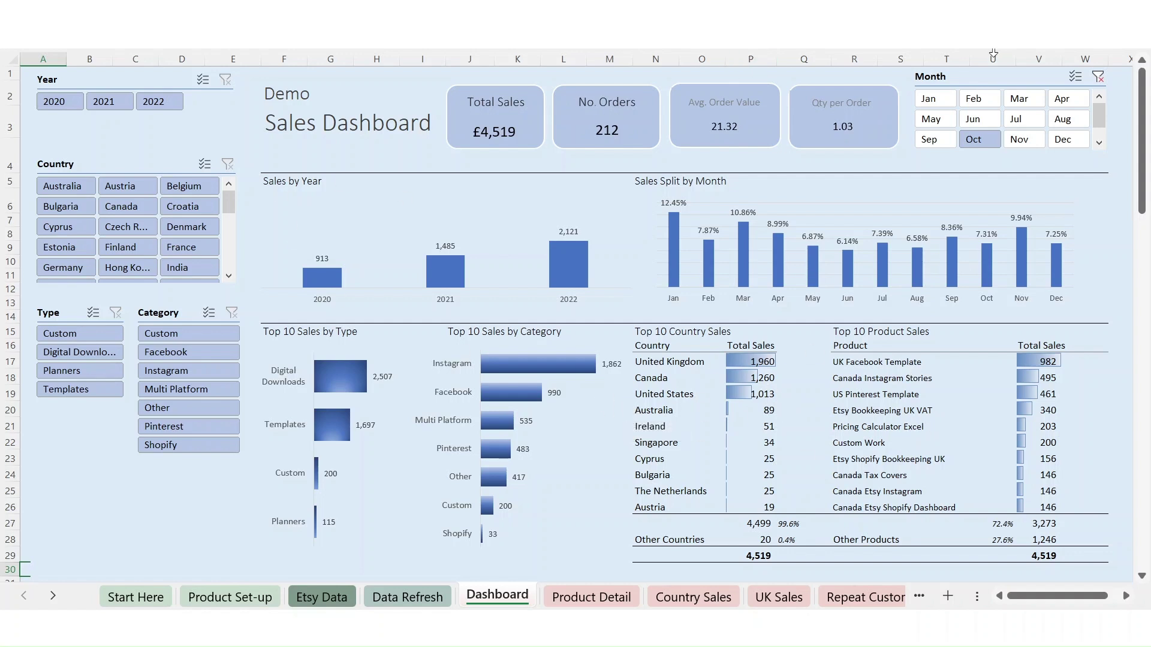
pyautogui.click(1101, 78)
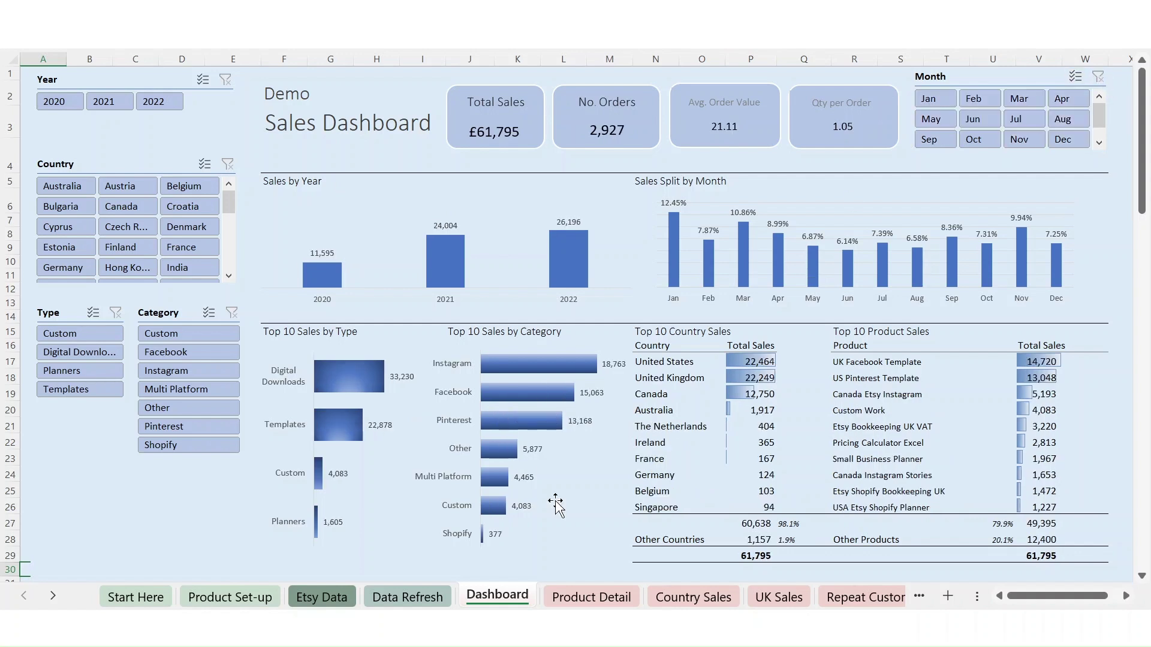
# Step: Filter the Product Detail report to the year 2022 and look through its list of countries
pyautogui.click(598, 599)
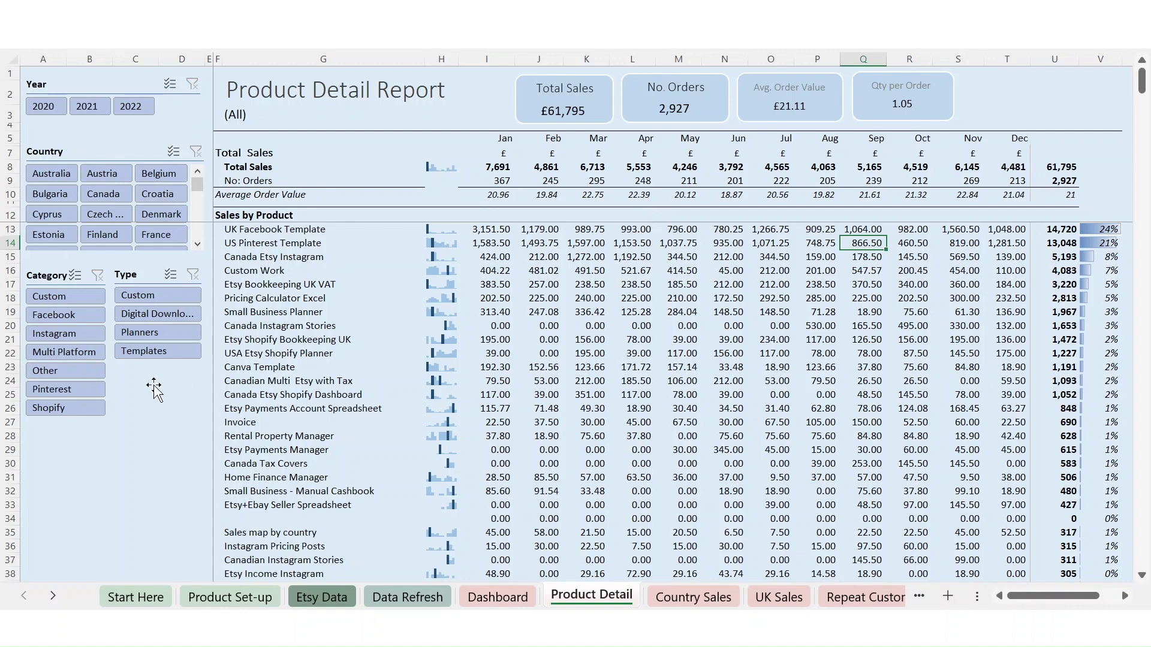
pyautogui.click(135, 107)
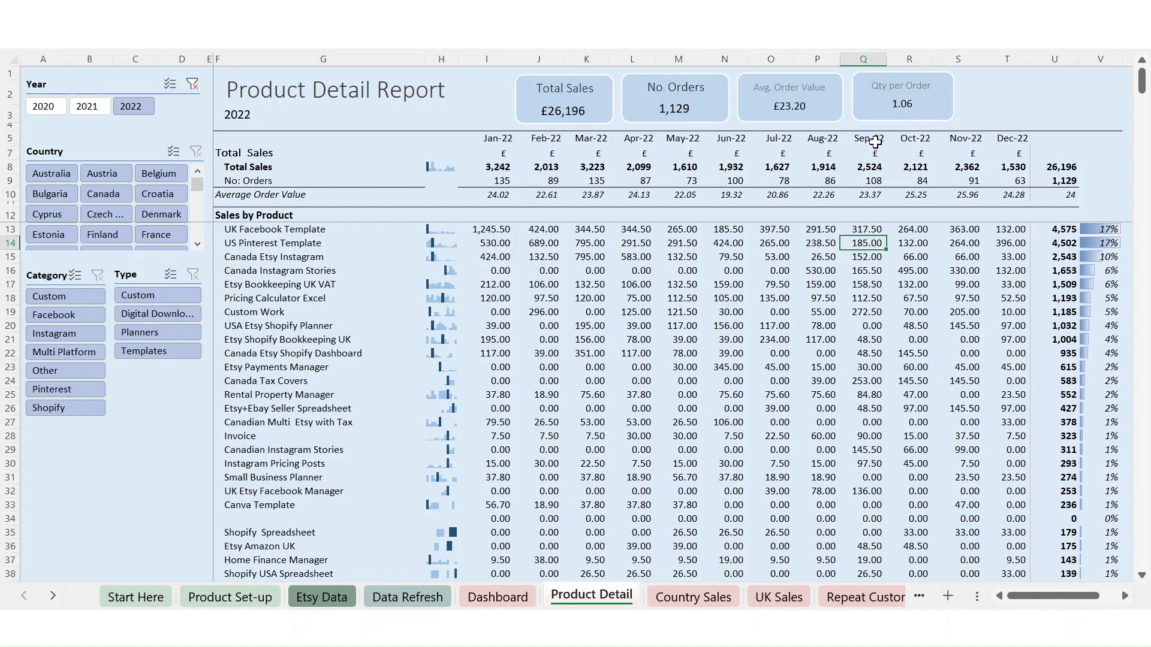
pyautogui.scroll(-3, 196, 232)
pyautogui.scroll(-2, 196, 232)
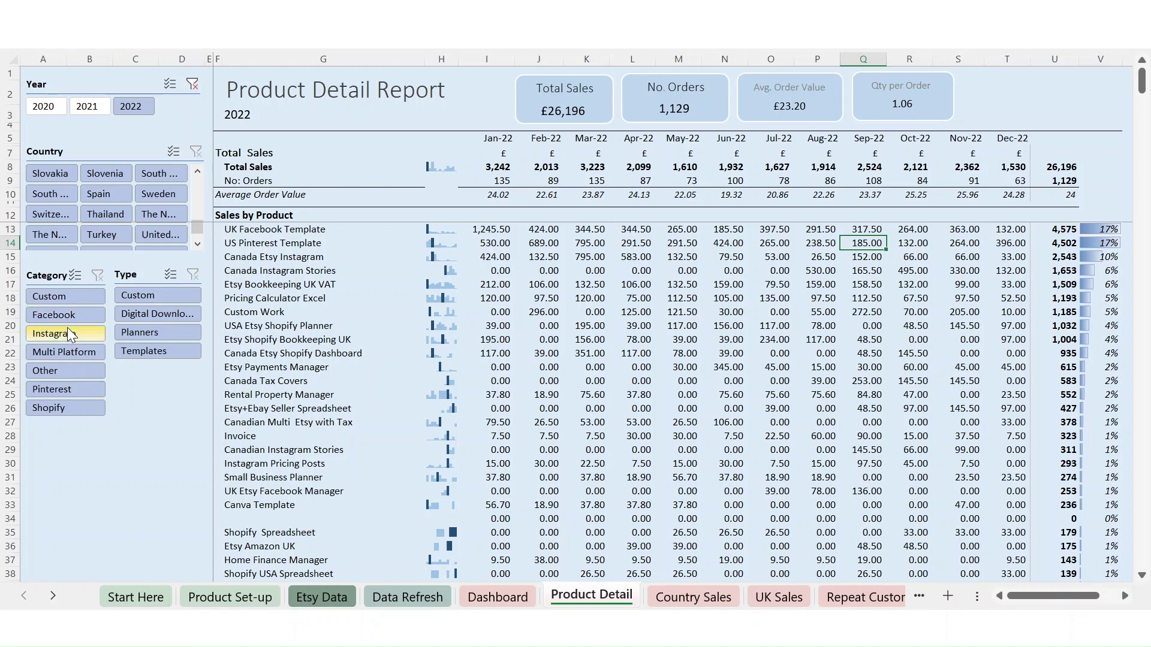
# Step: Filter the Product Detail report to the Digital Downloads product type
pyautogui.click(140, 313)
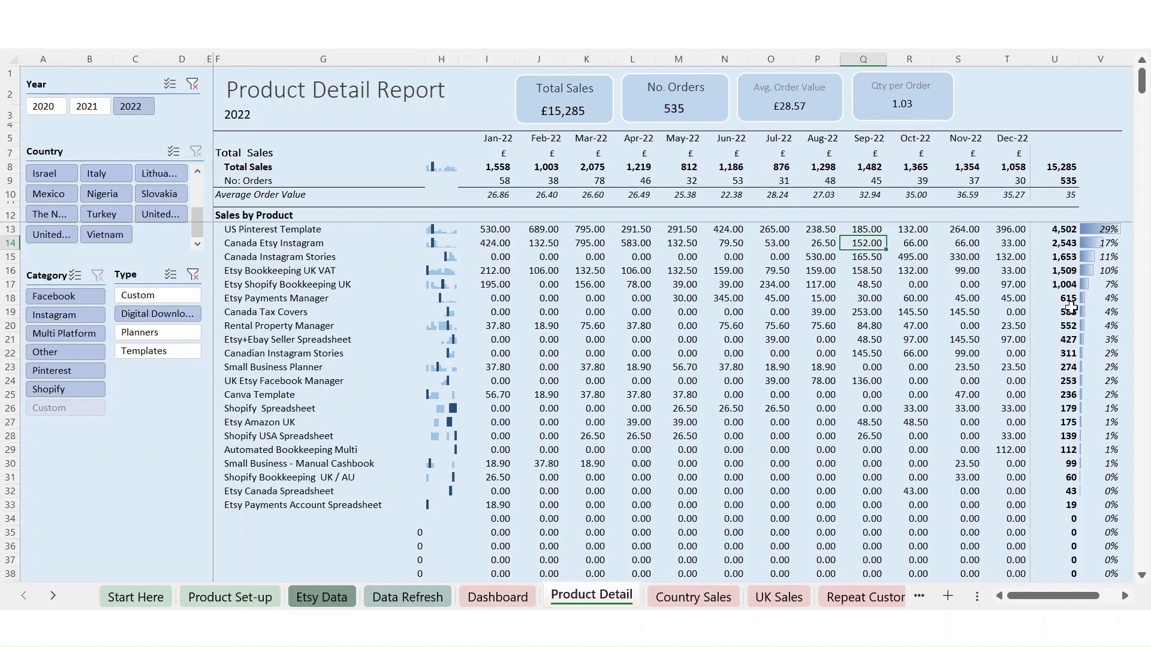
# Step: View the Country Sales report for the Instagram category only, then clear the category filter
pyautogui.hotkey('ctrl', 'pagedown')
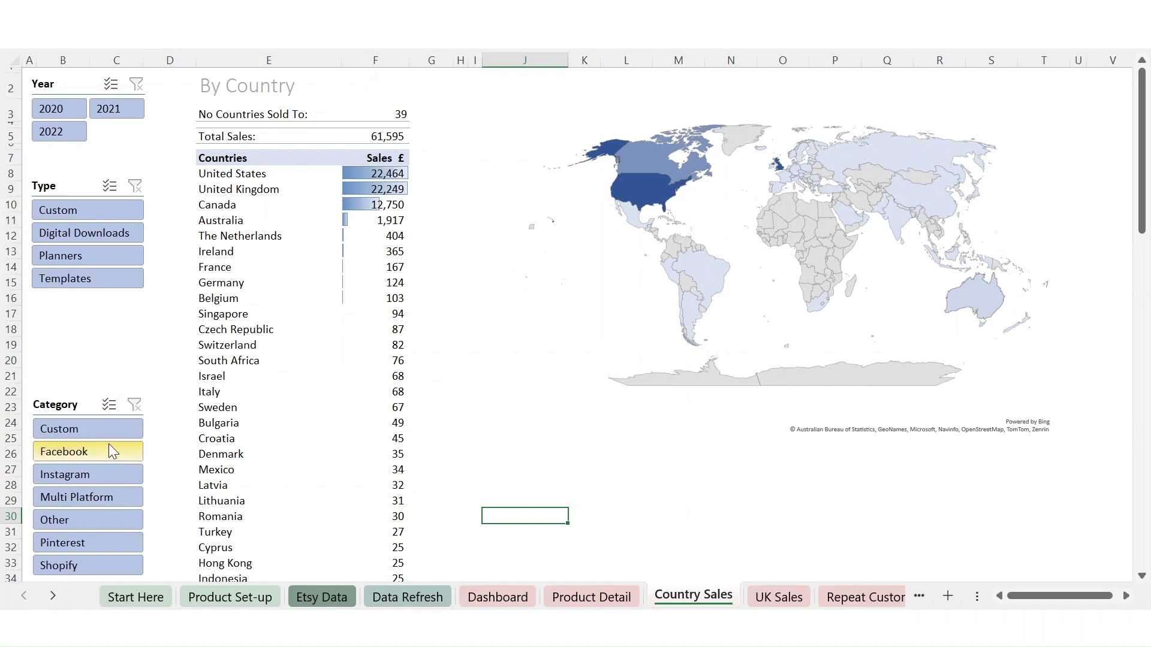
pyautogui.click(102, 474)
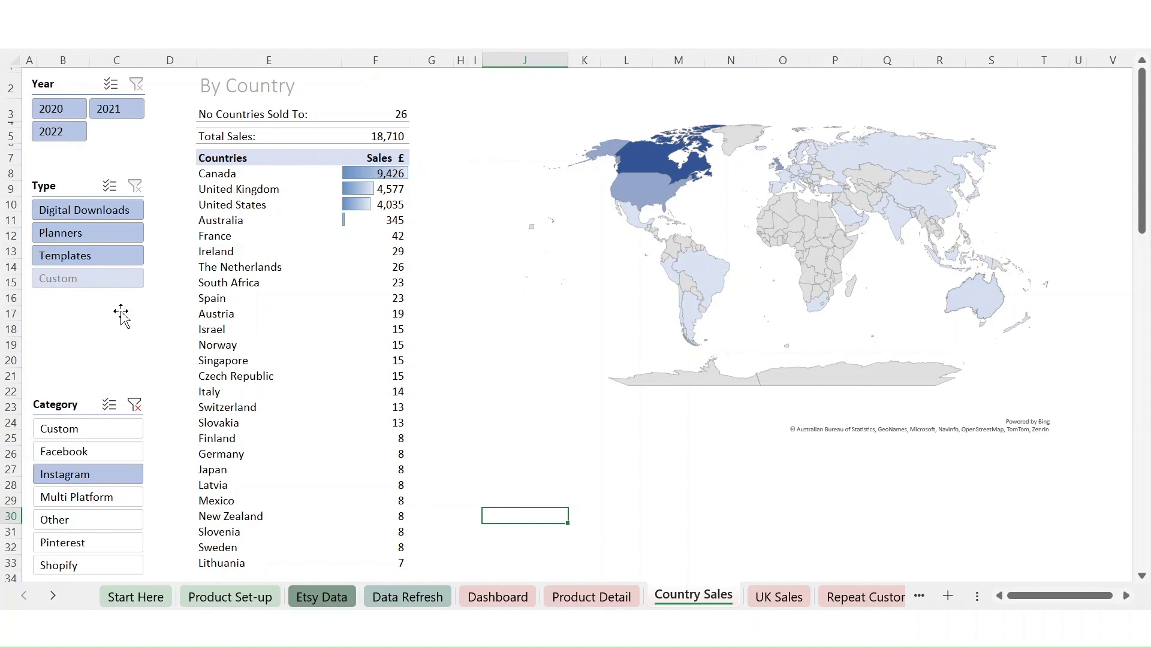
pyautogui.click(135, 405)
# Step: Filter the Country Sales report by year, viewing 2020 and 2021 and ending on 2022
pyautogui.click(61, 109)
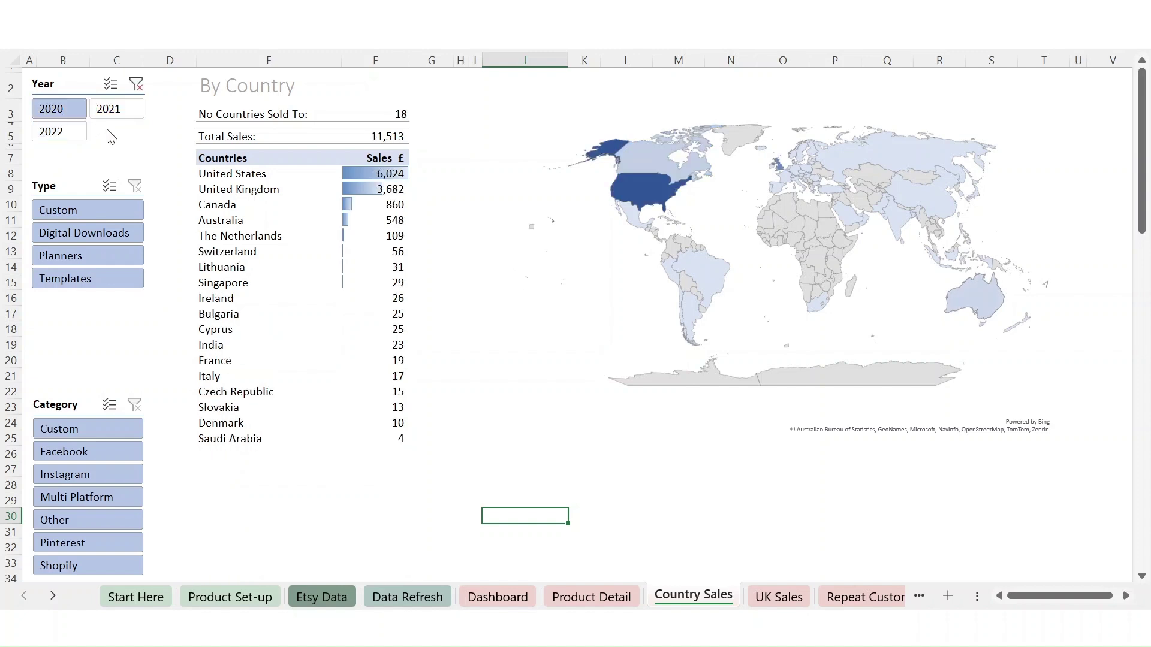
pyautogui.click(130, 115)
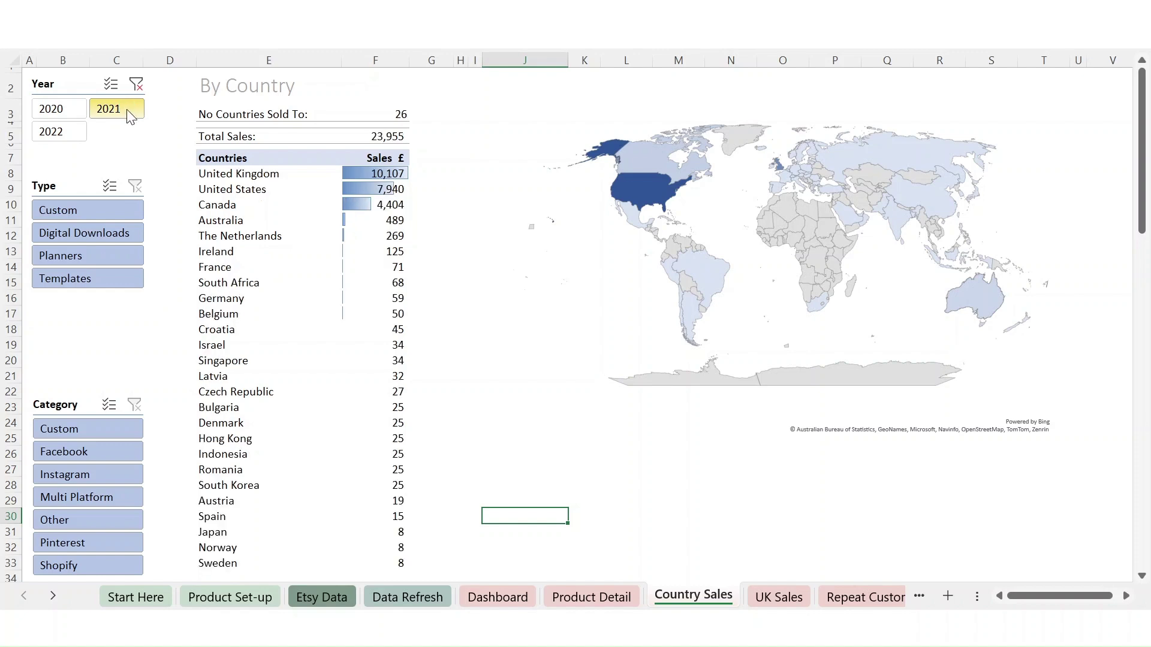
pyautogui.click(57, 133)
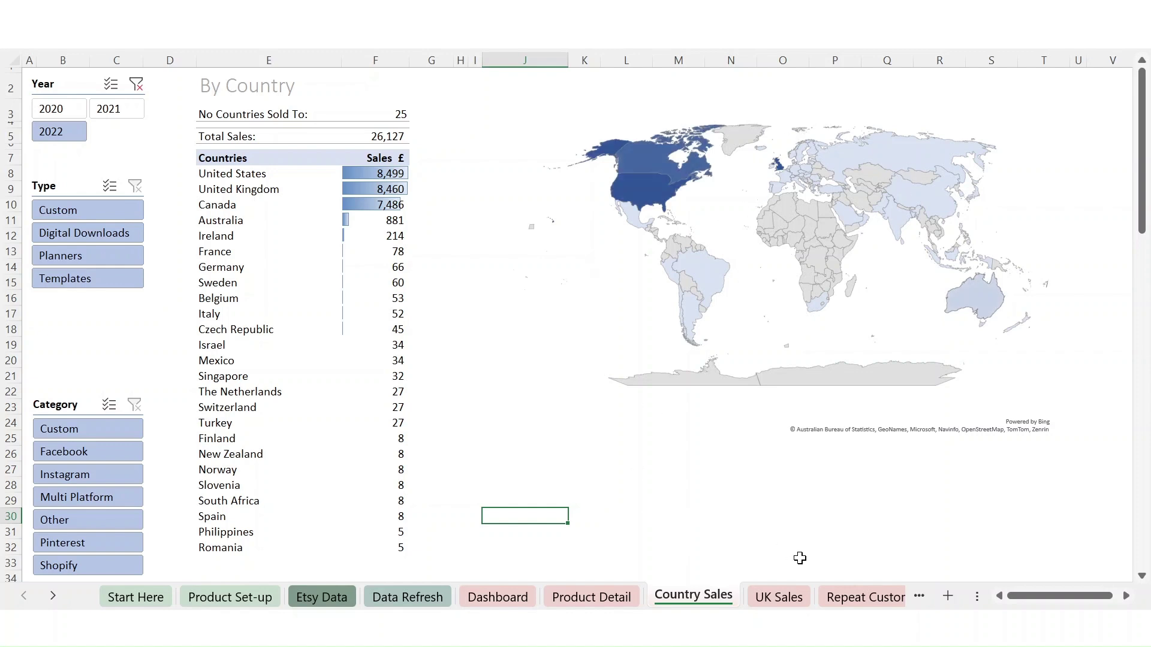
# Step: In the UK Sales report, collapse the item details for London, Kirkby in Ashfield and Ellesmere Port, expanding and collapsing London once more to view its items
pyautogui.click(786, 598)
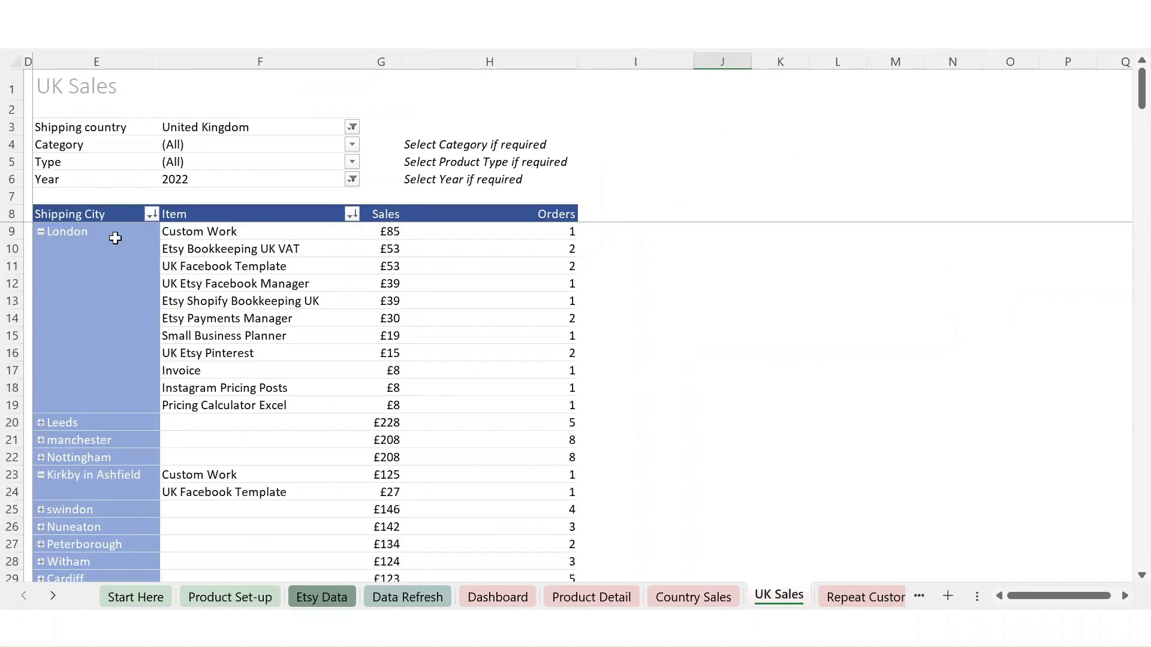
pyautogui.click(42, 232)
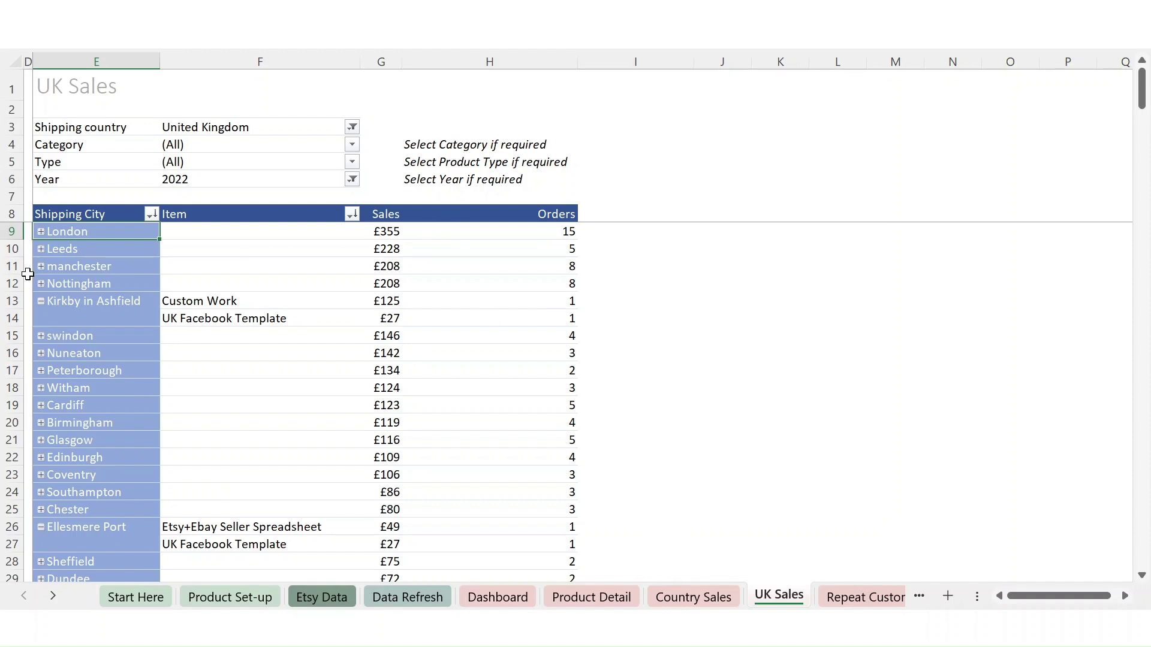
pyautogui.click(42, 301)
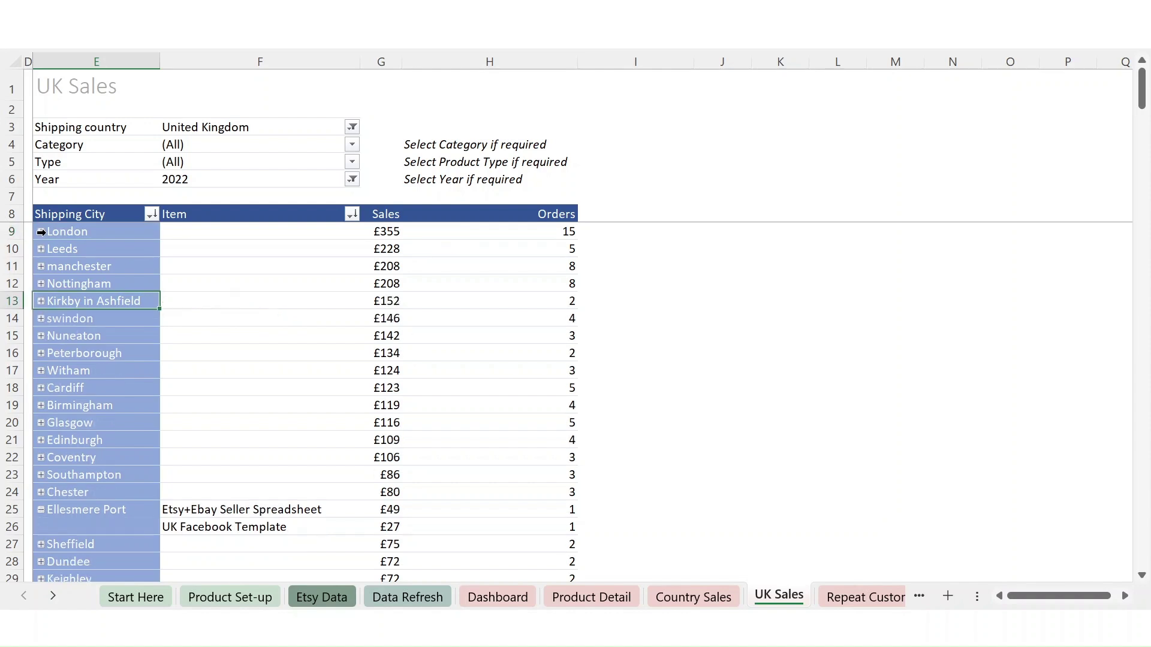
pyautogui.click(41, 511)
pyautogui.click(41, 232)
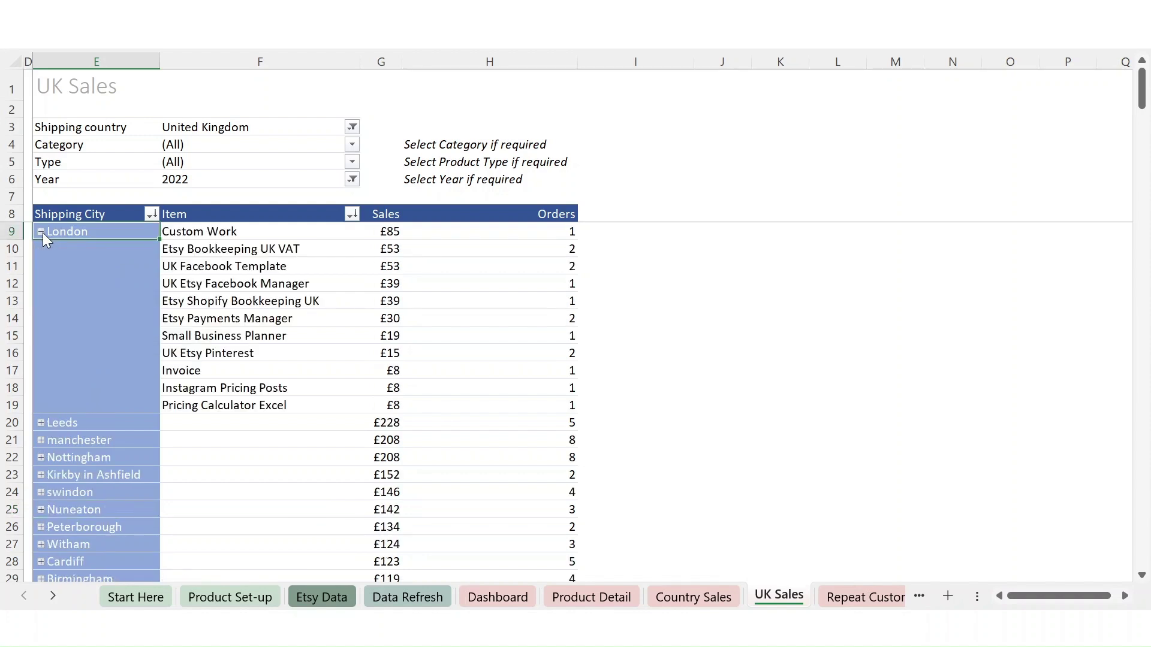
pyautogui.click(42, 232)
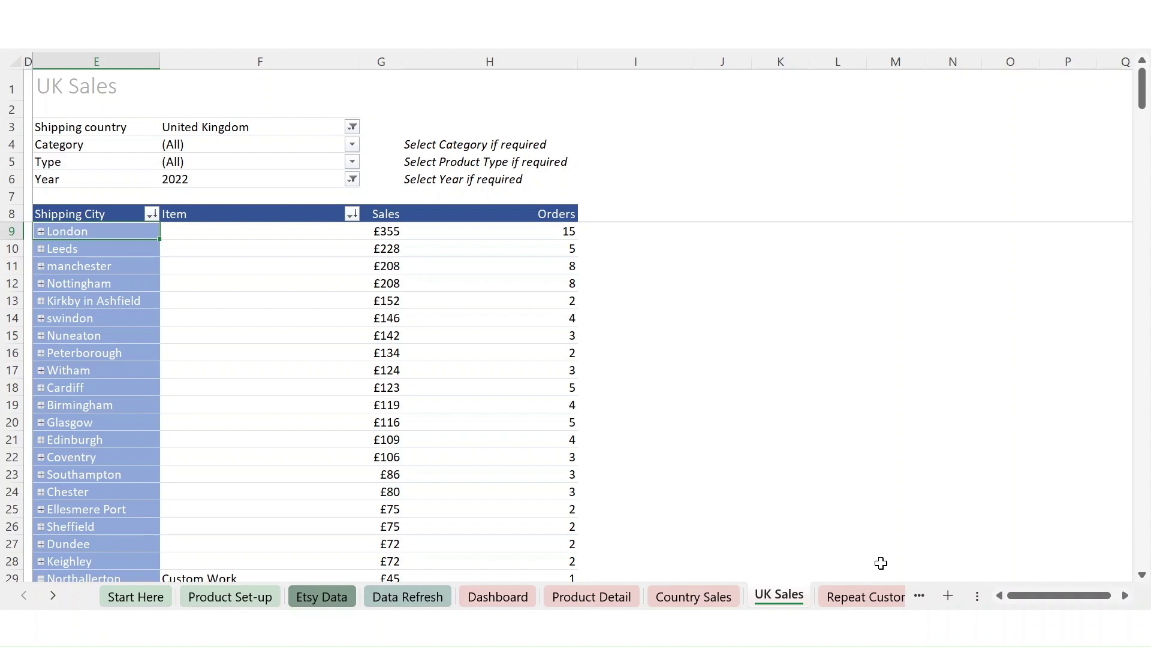
# Step: Examine the shares of repeat and one-off orders in the Repeat Customers report's pie chart
pyautogui.click(871, 599)
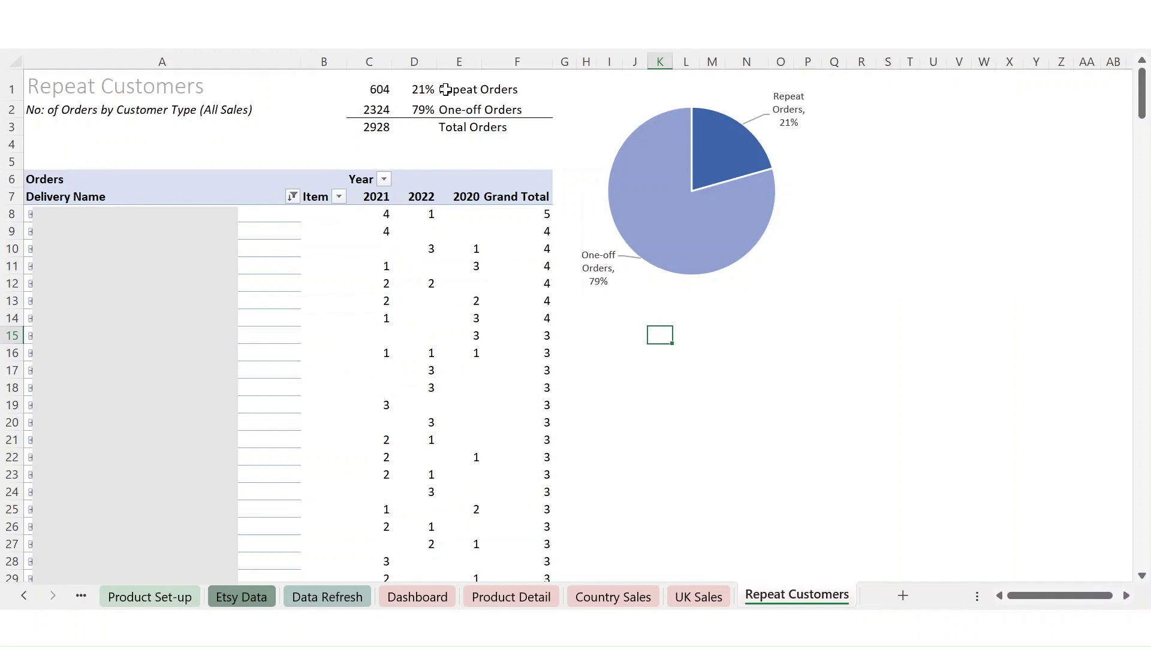
pyautogui.moveTo(749, 147)
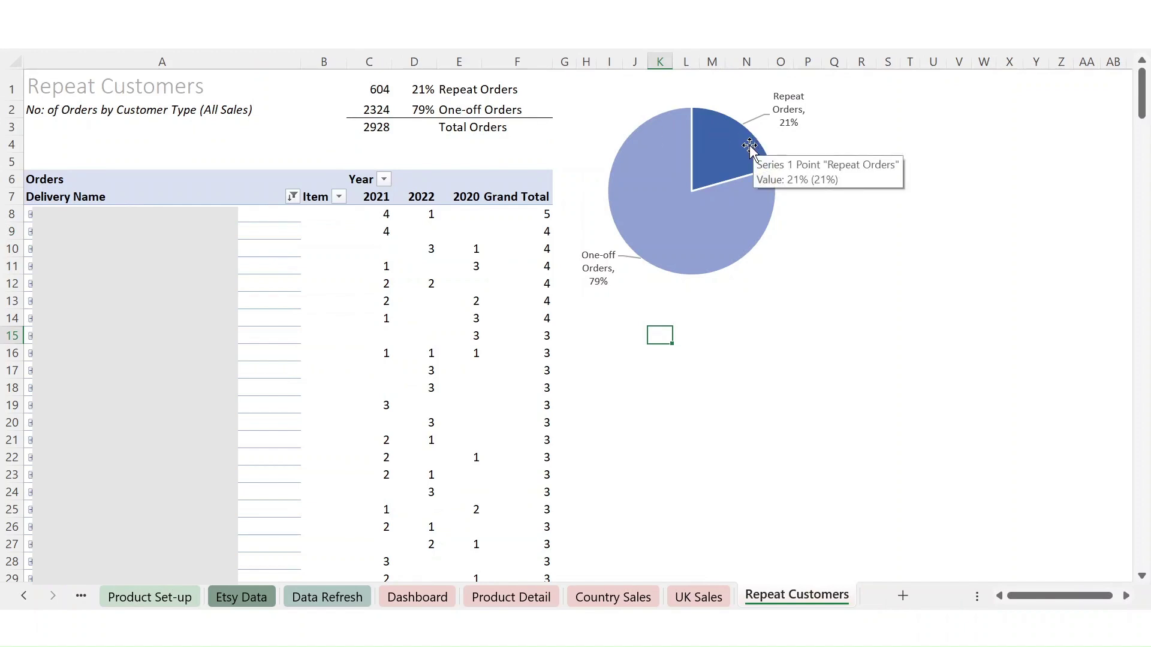
pyautogui.moveTo(705, 256)
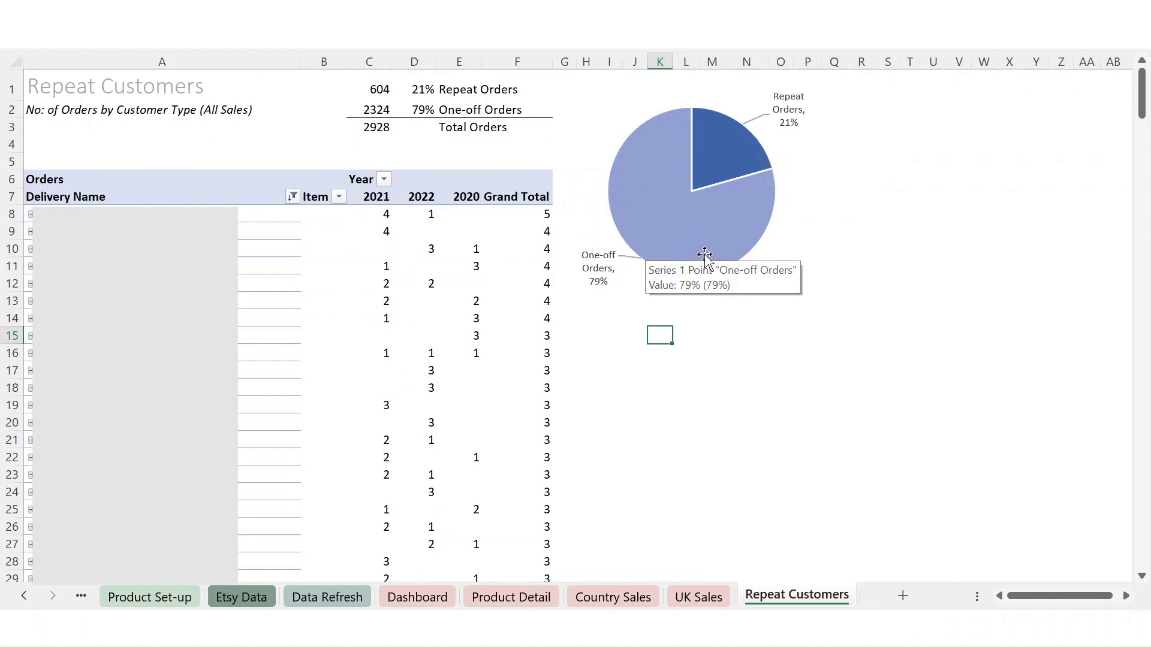